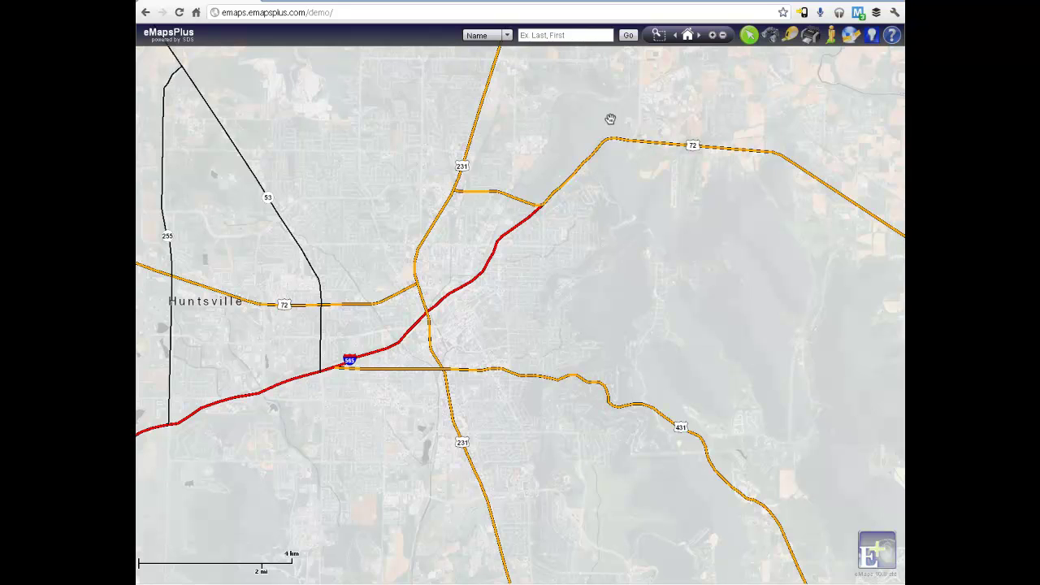
Run a Name-type parcel search for the owner's last and first name
click(507, 36)
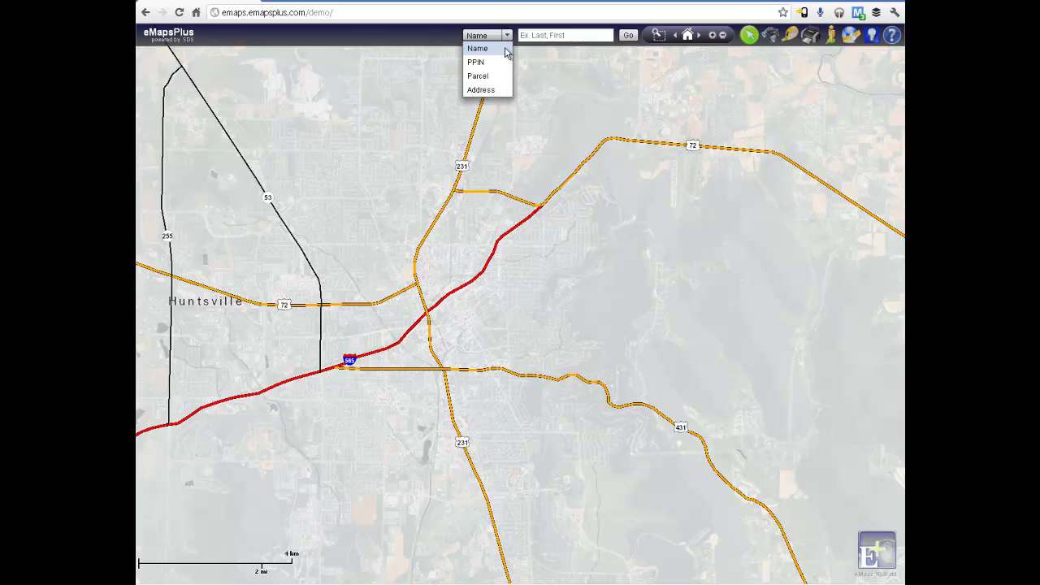
click(506, 47)
click(538, 34)
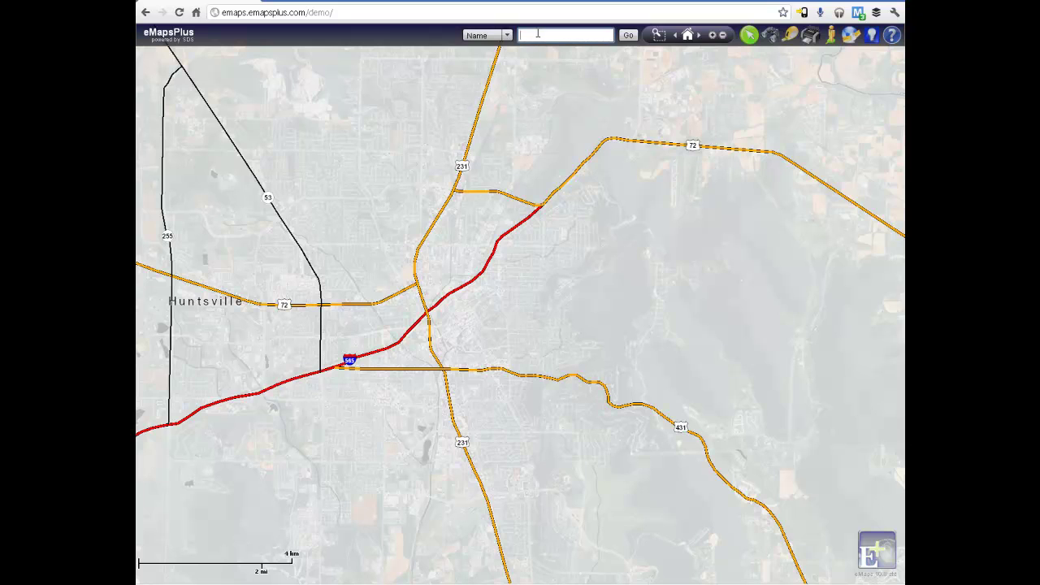
click(629, 36)
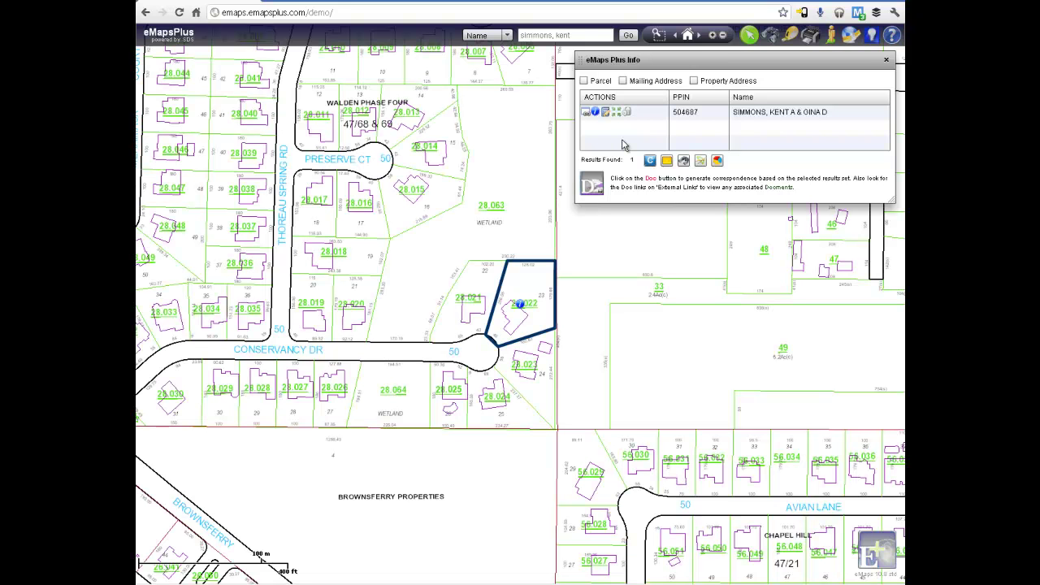
Show then hide the Mailing Address column, and open parcel 28.022's Mini Property Record Card
click(623, 81)
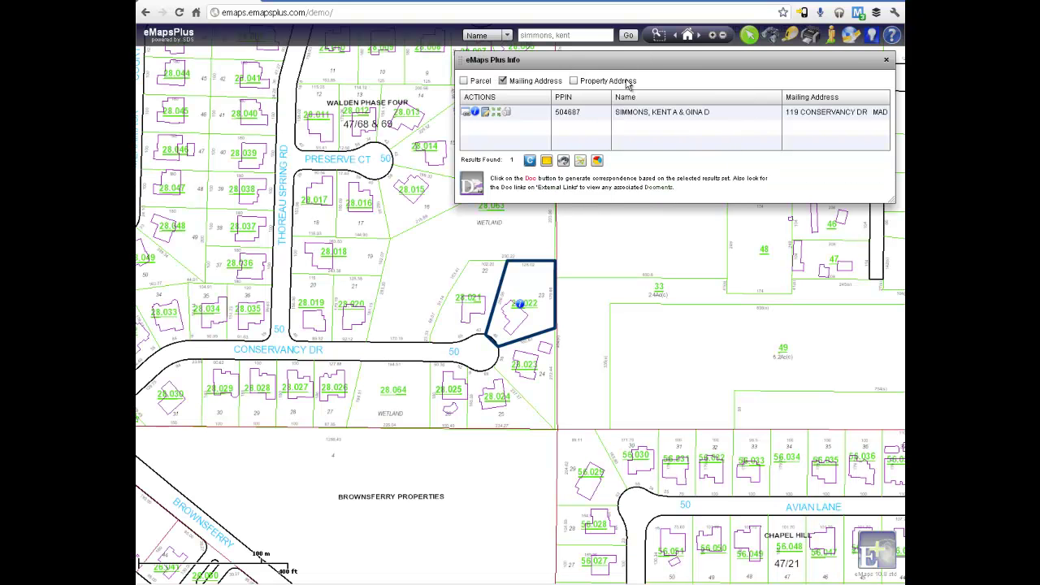
click(503, 81)
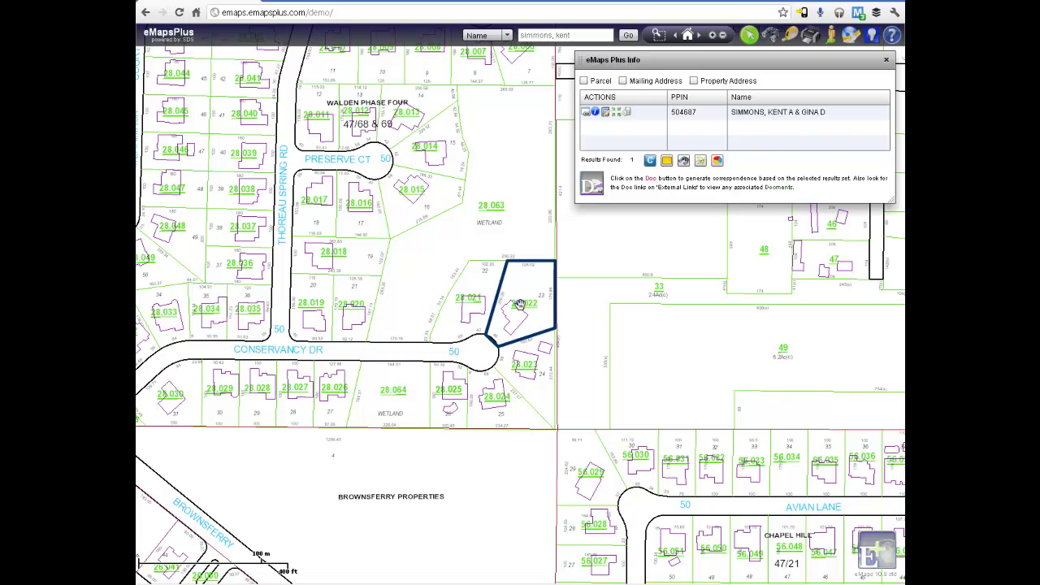
click(518, 303)
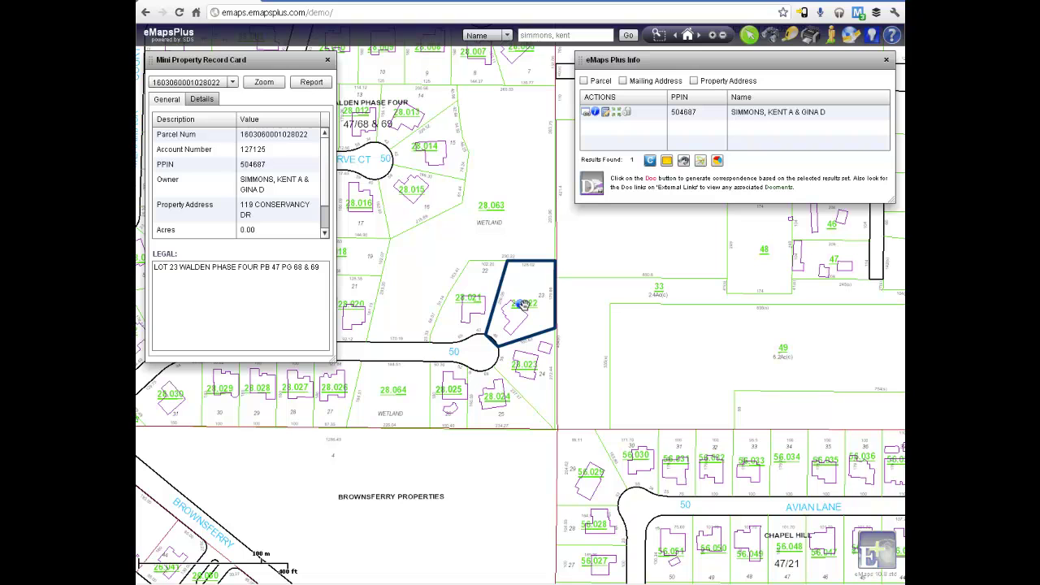
Close the eMaps Plus Info results panel, leaving the record card open
click(885, 62)
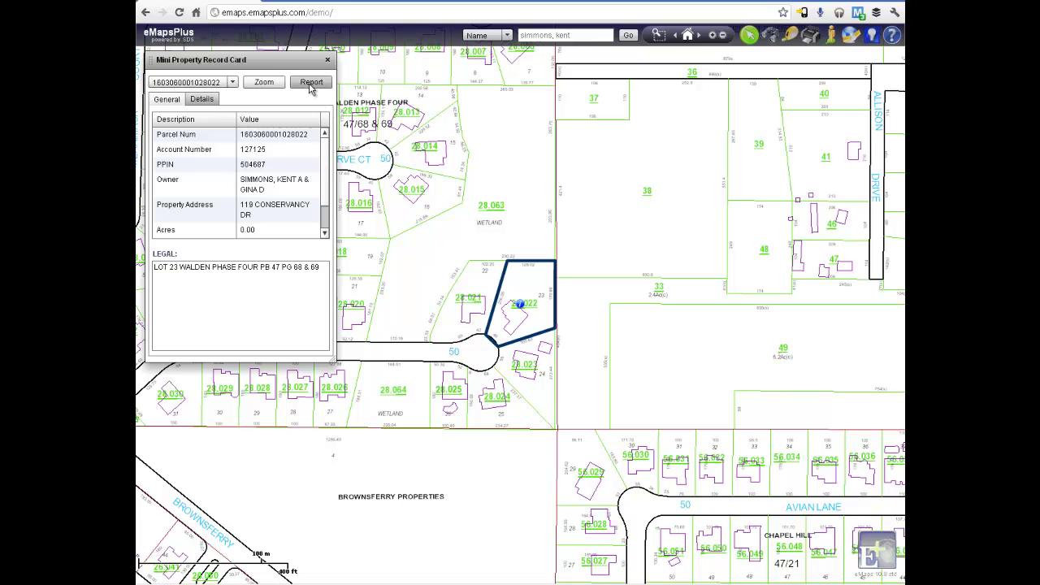
click(310, 86)
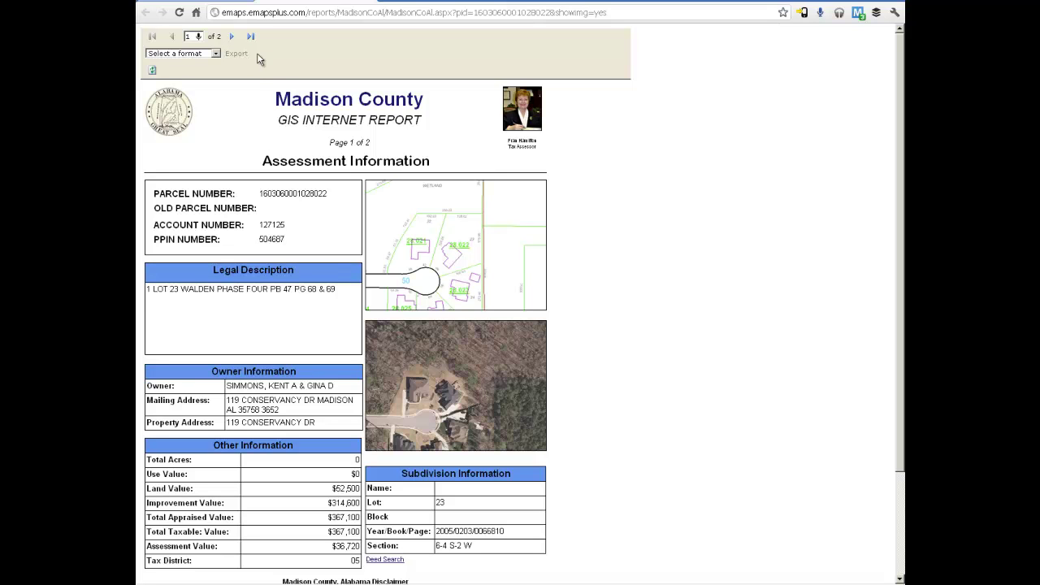
click(232, 38)
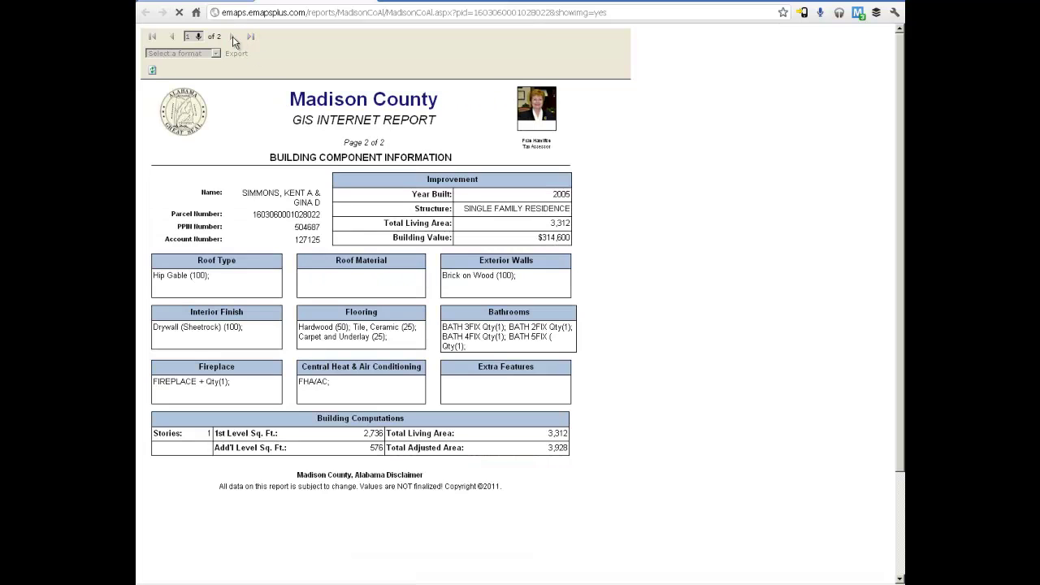
click(172, 37)
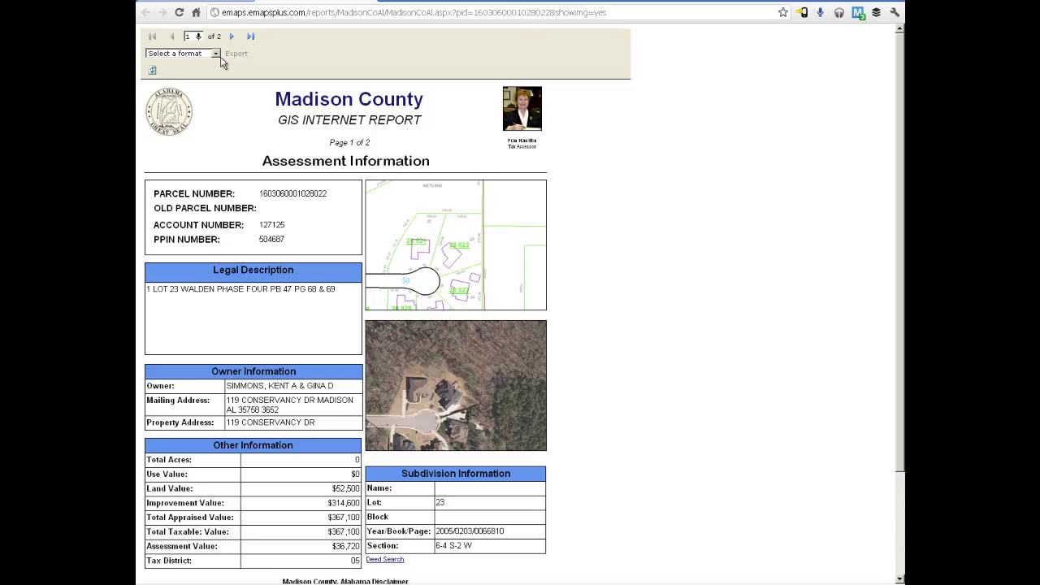
click(216, 53)
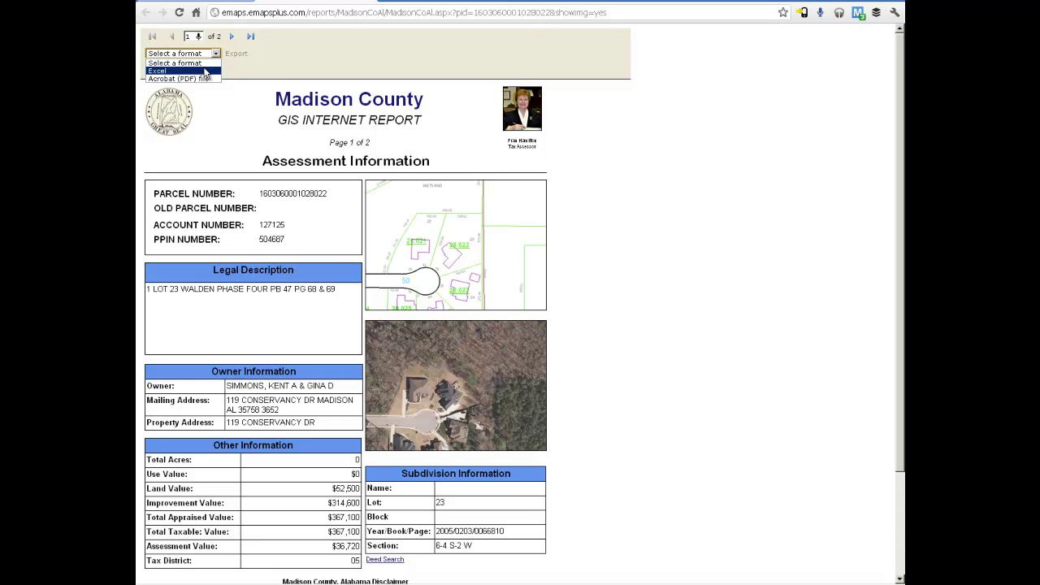
click(230, 73)
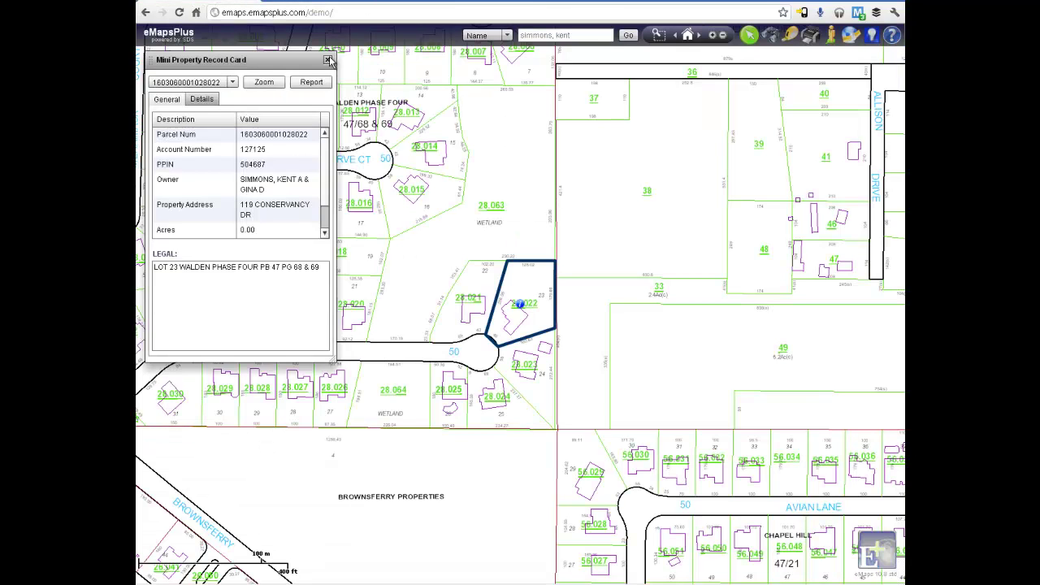
Close the property record card and reopen the matched parcel's results
click(329, 61)
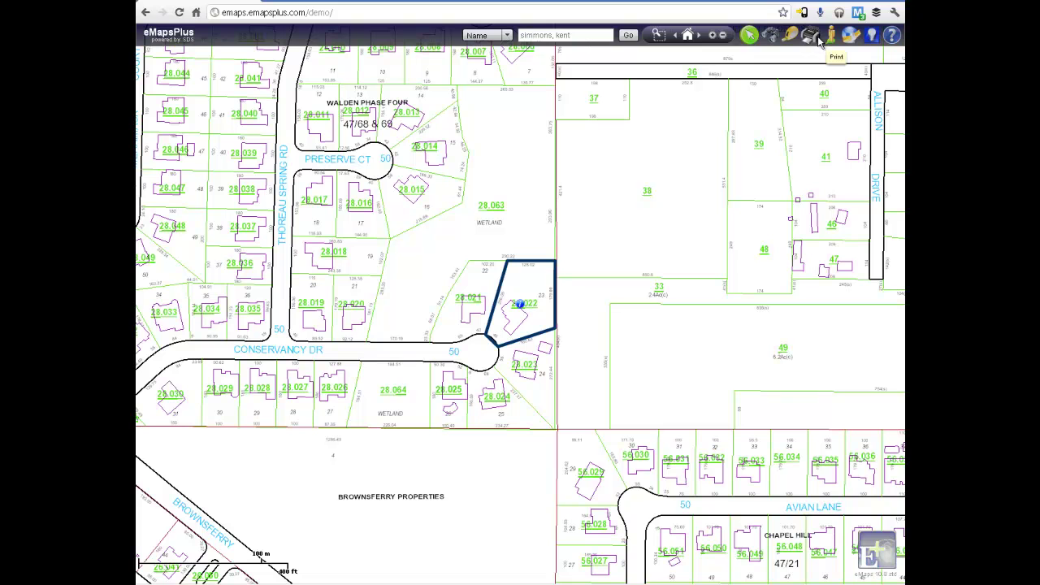
click(873, 35)
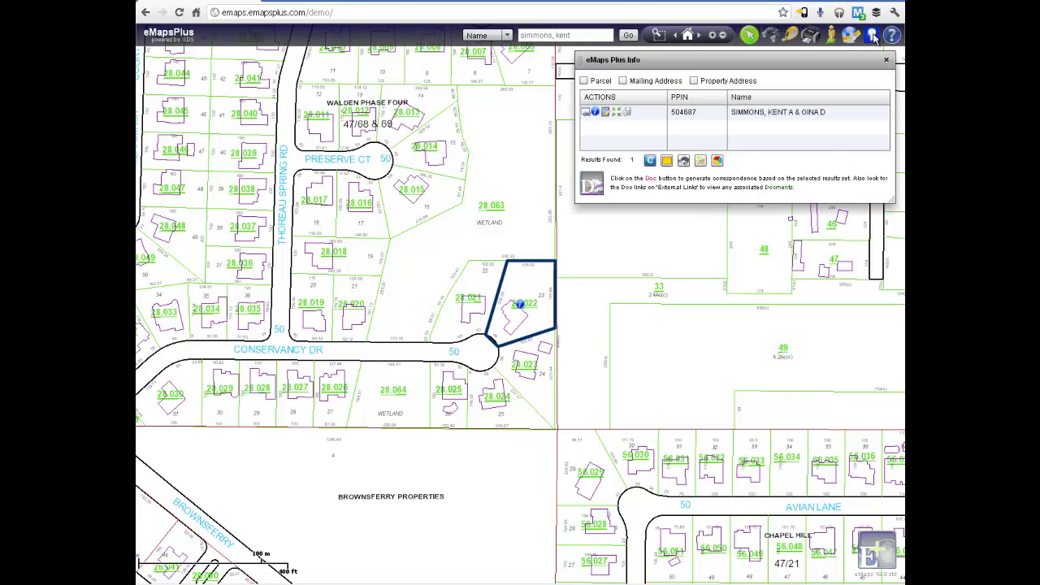
click(592, 113)
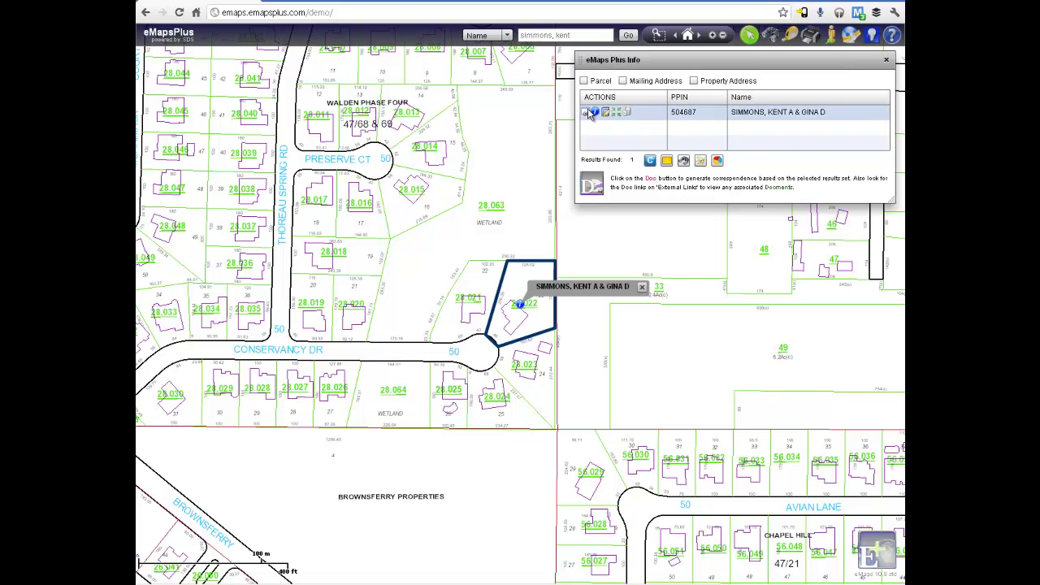
View the Sec 1 T1S R1E 1902-1915 plat scan via Land and Lot Books, then return to the map
click(588, 113)
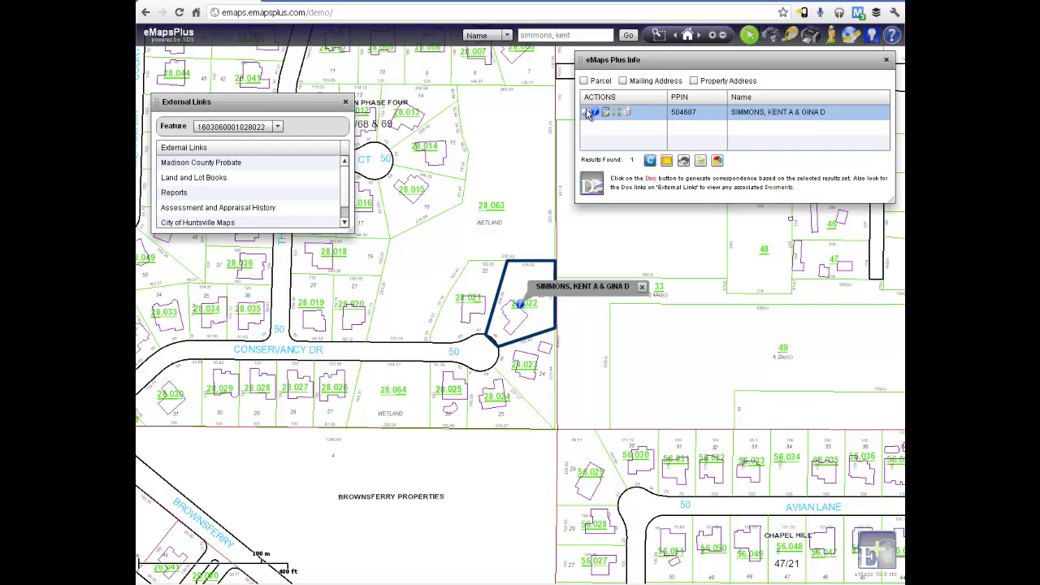
click(320, 183)
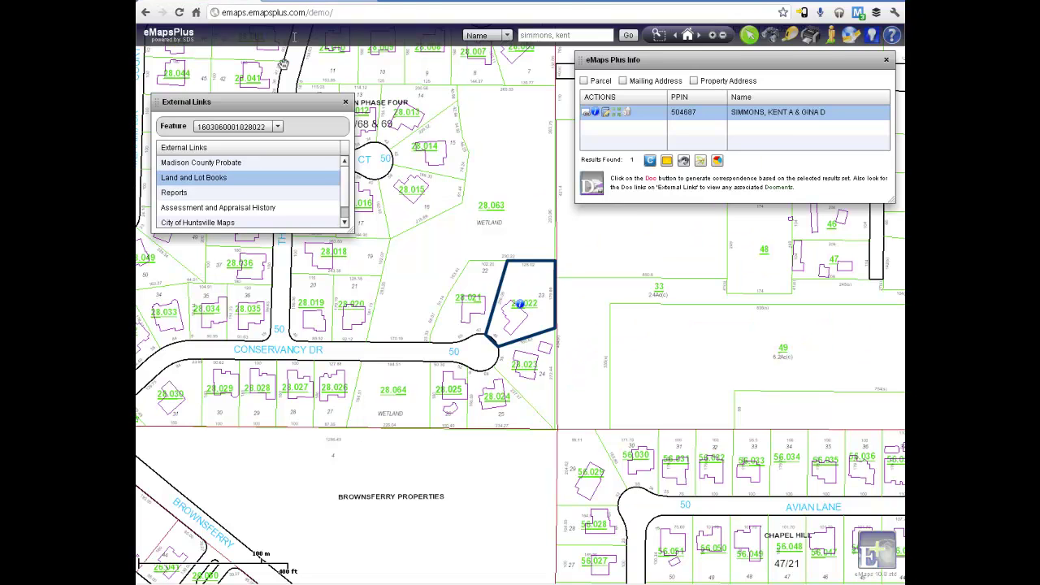
click(205, 81)
click(216, 83)
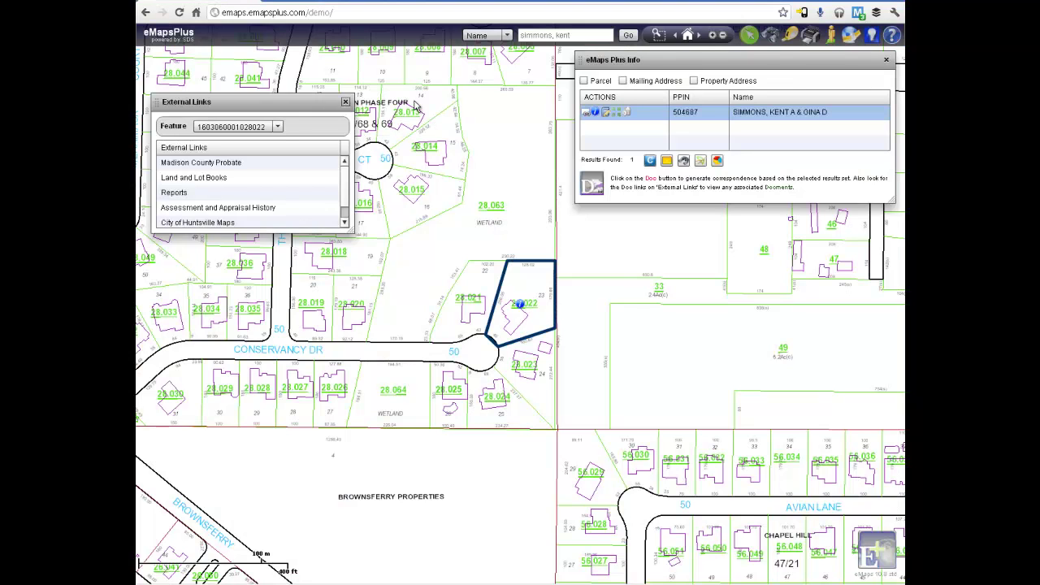
click(350, 104)
Close the results panel and box-select the five parcels around the Conservancy Dr cul-de-sac
click(885, 59)
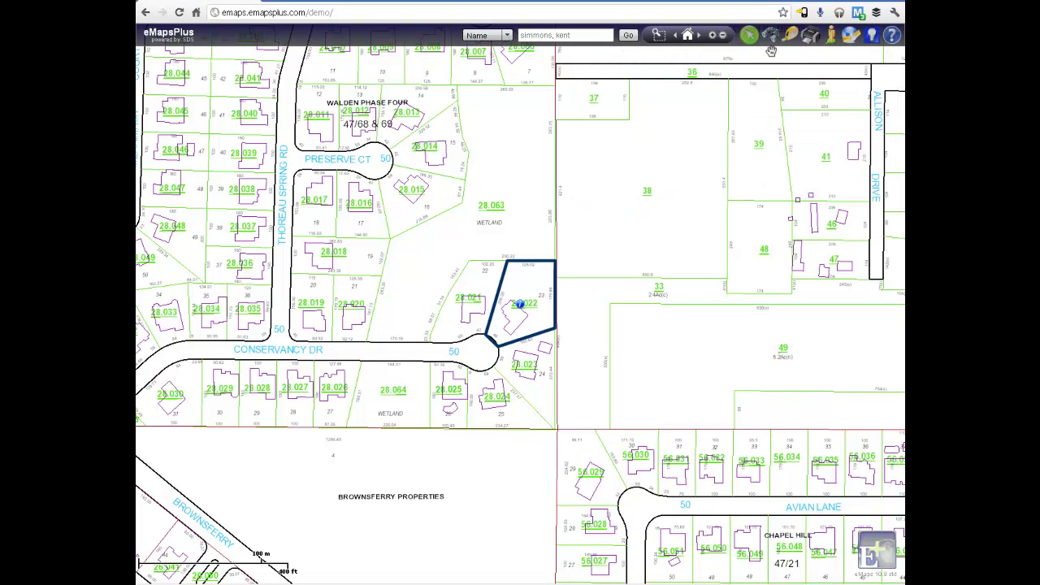
click(749, 34)
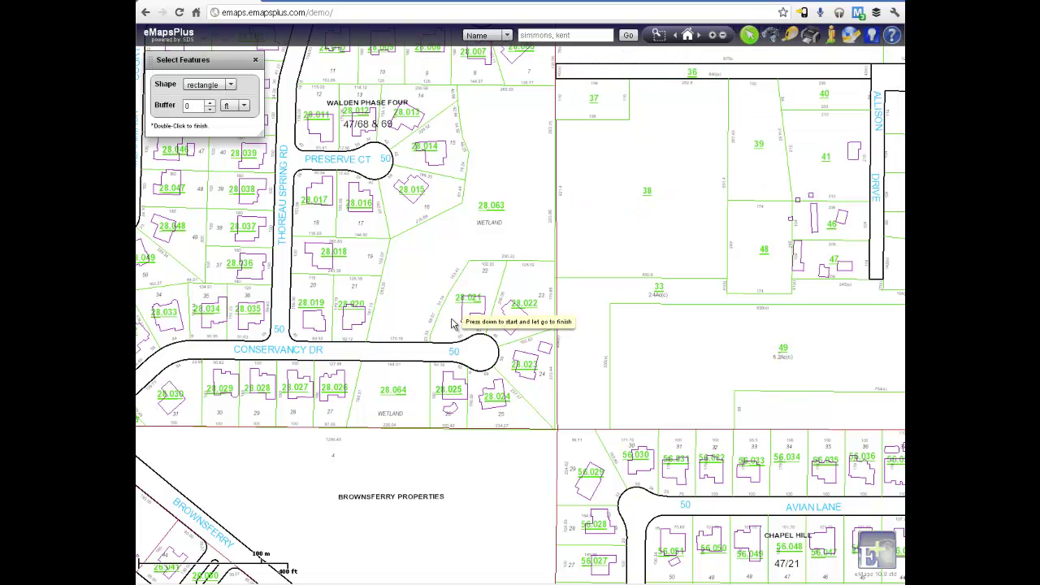
drag(451, 318, 525, 381)
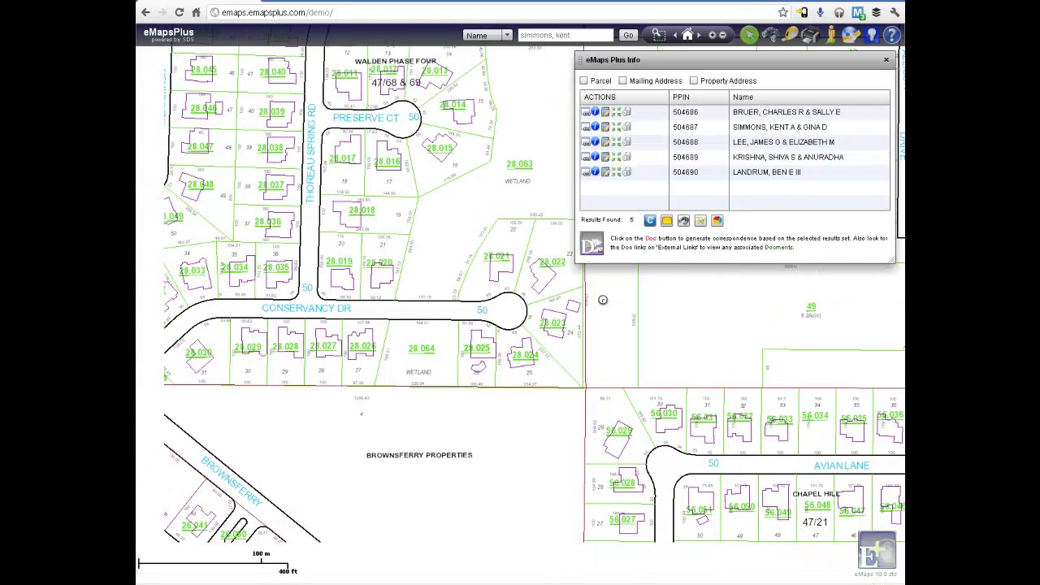
click(717, 221)
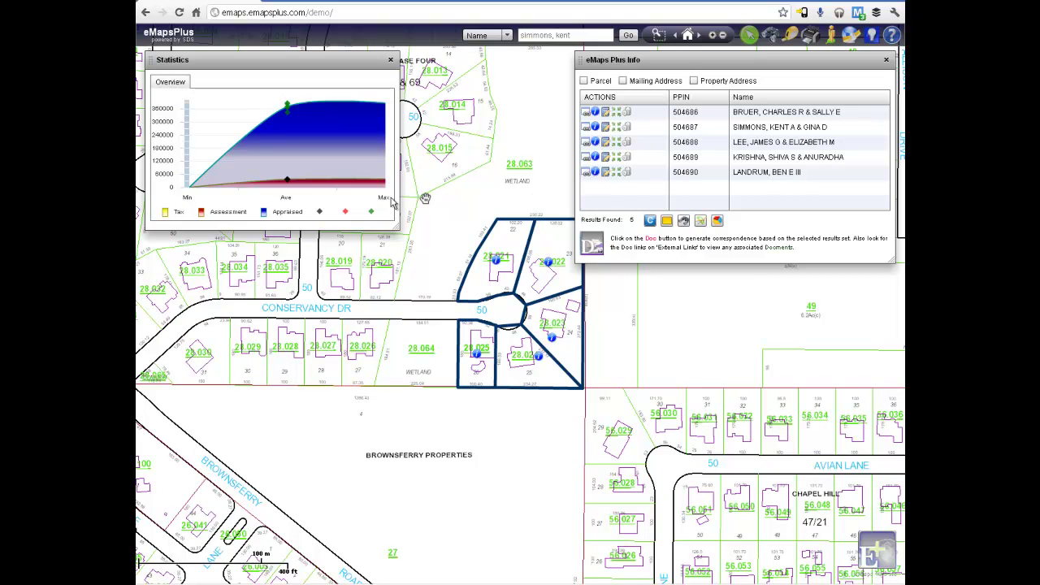
mouse_move(294, 186)
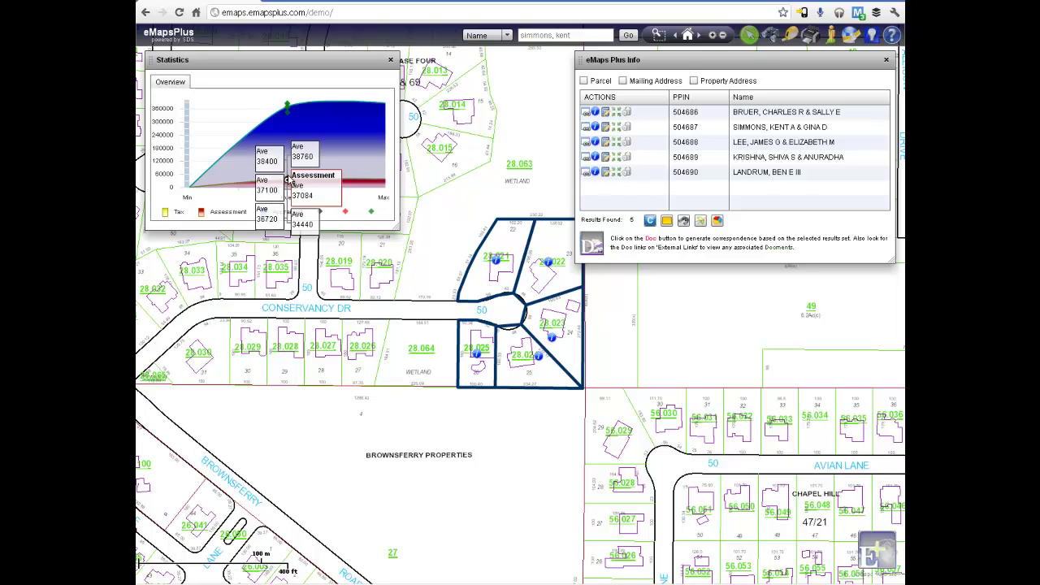
mouse_move(287, 118)
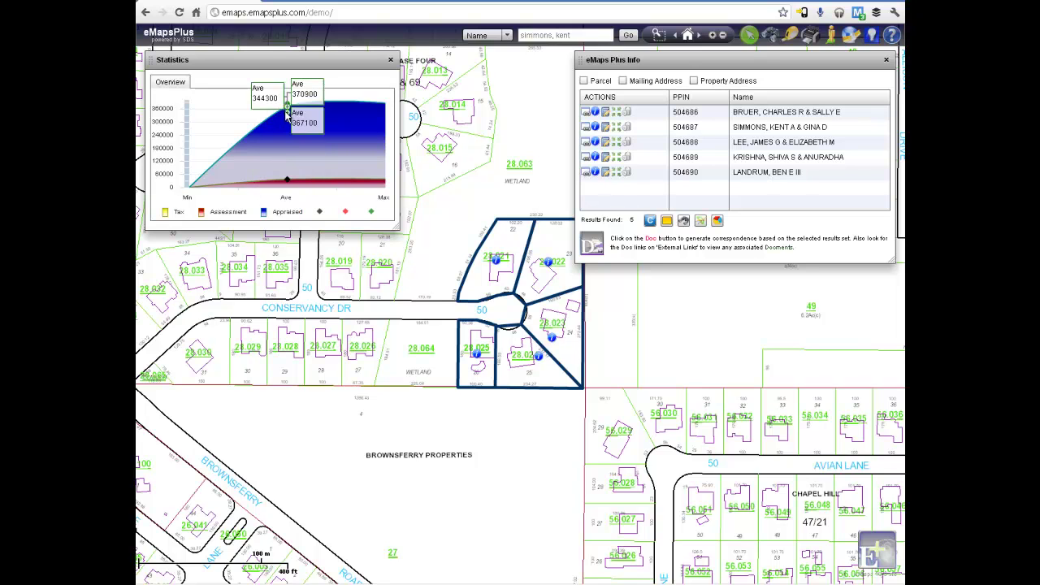
click(390, 59)
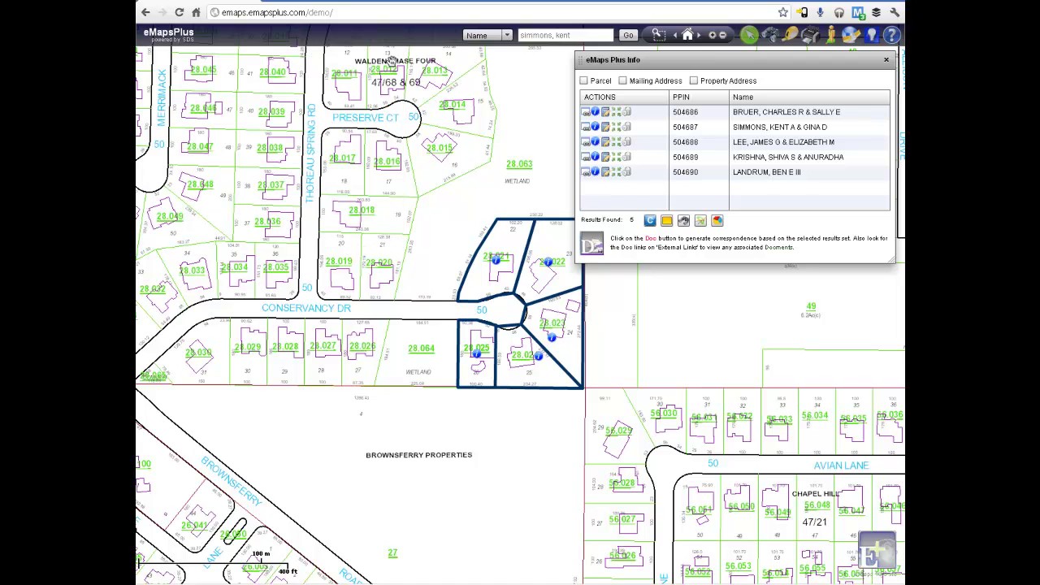
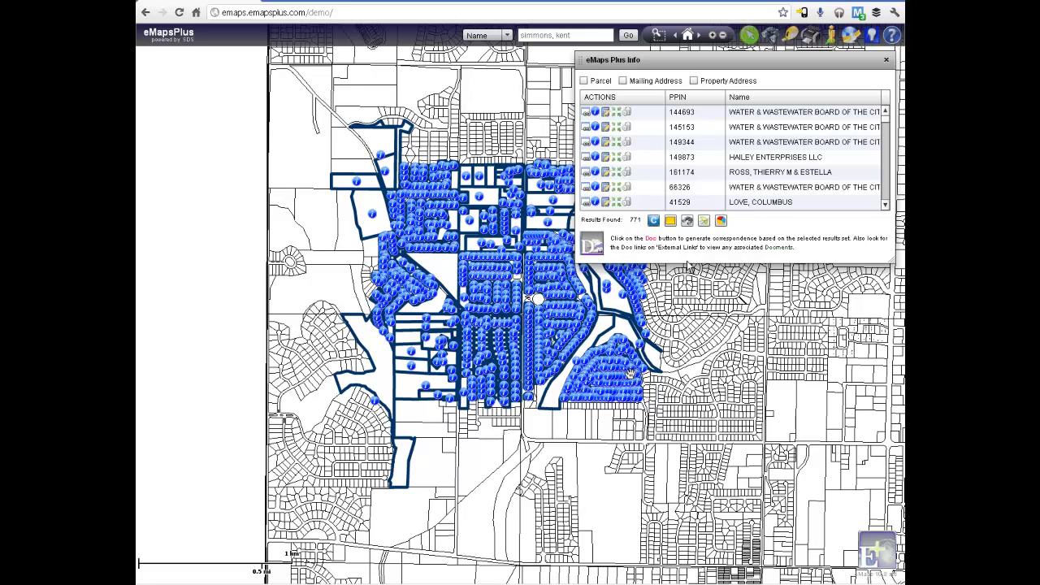
Open the Thematics panel while the 771 selected parcels stay highlighted on the map
click(704, 221)
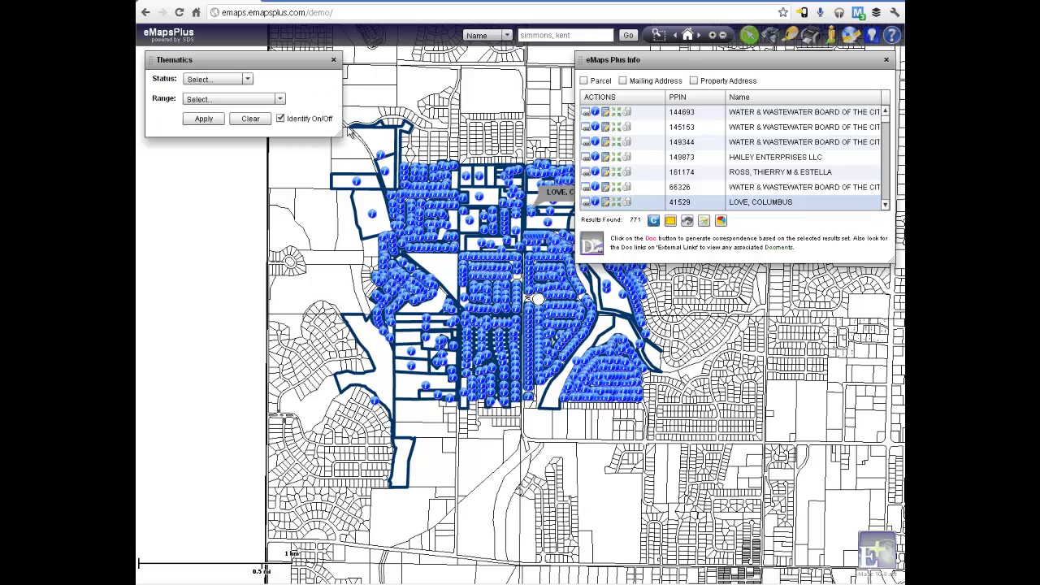
Apply a Subdivision thematic with a Total Appraised Value range to the parcels
click(246, 79)
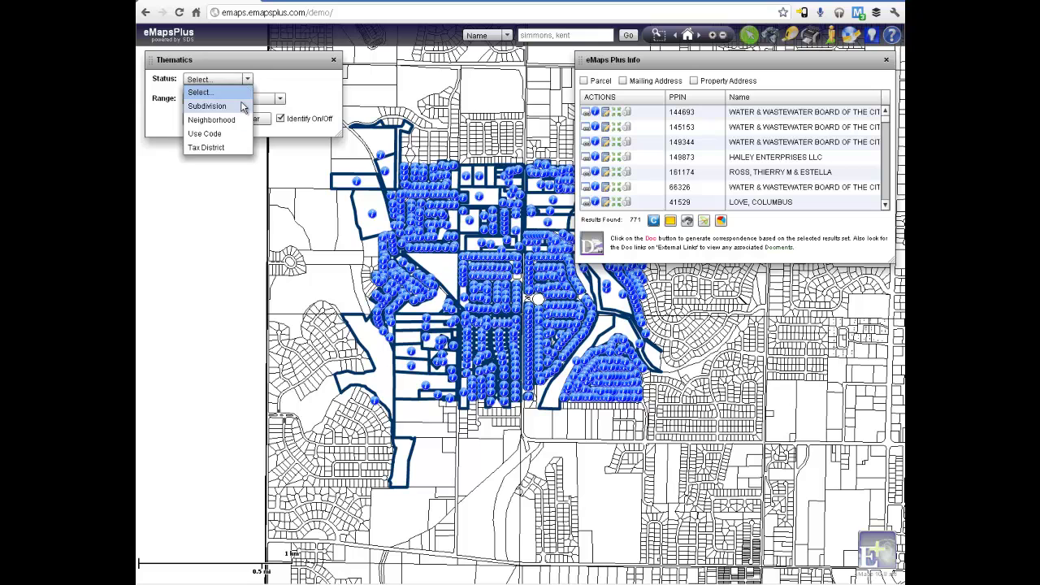
click(241, 106)
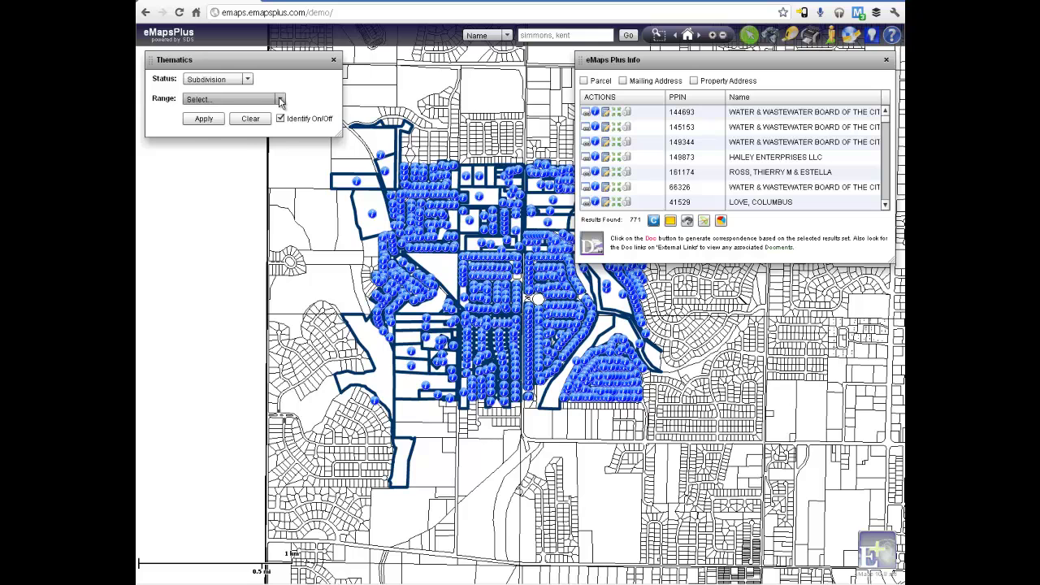
click(281, 100)
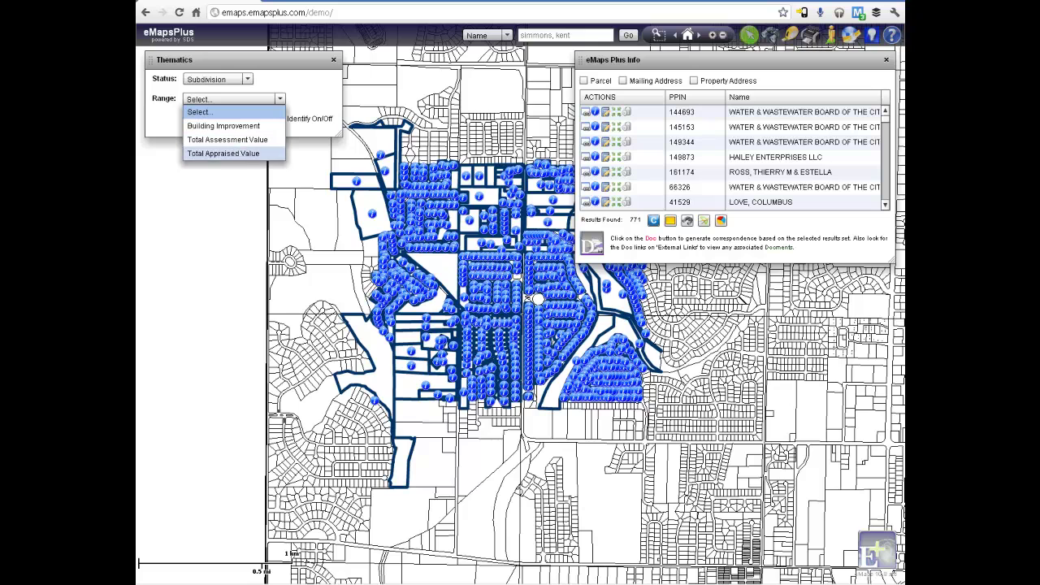
click(237, 152)
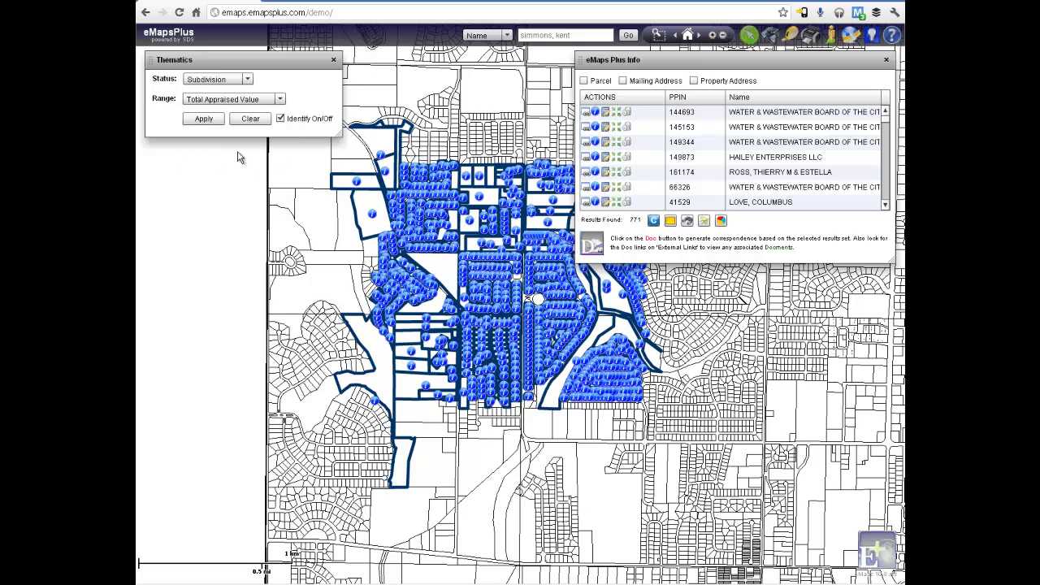
click(210, 120)
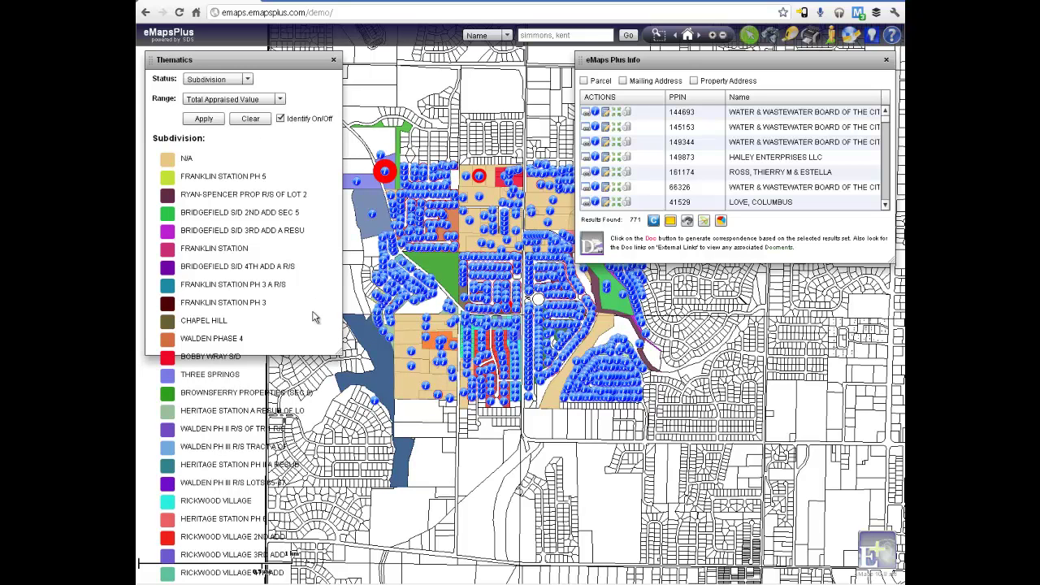
Enlarge the Thematics panel to show the full legend and turn off Identify pins
drag(340, 354, 348, 385)
drag(350, 565, 351, 576)
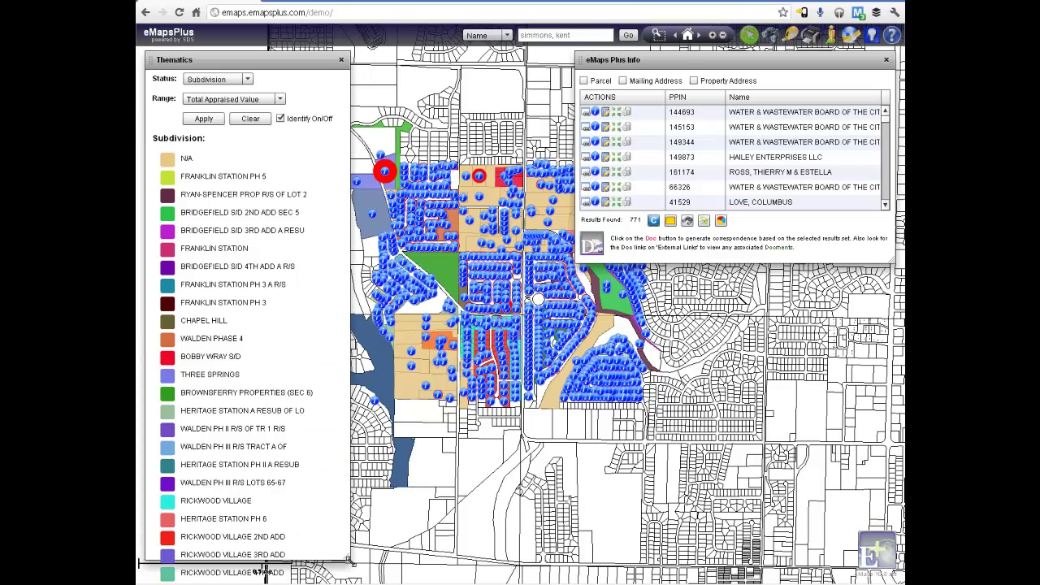
click(281, 119)
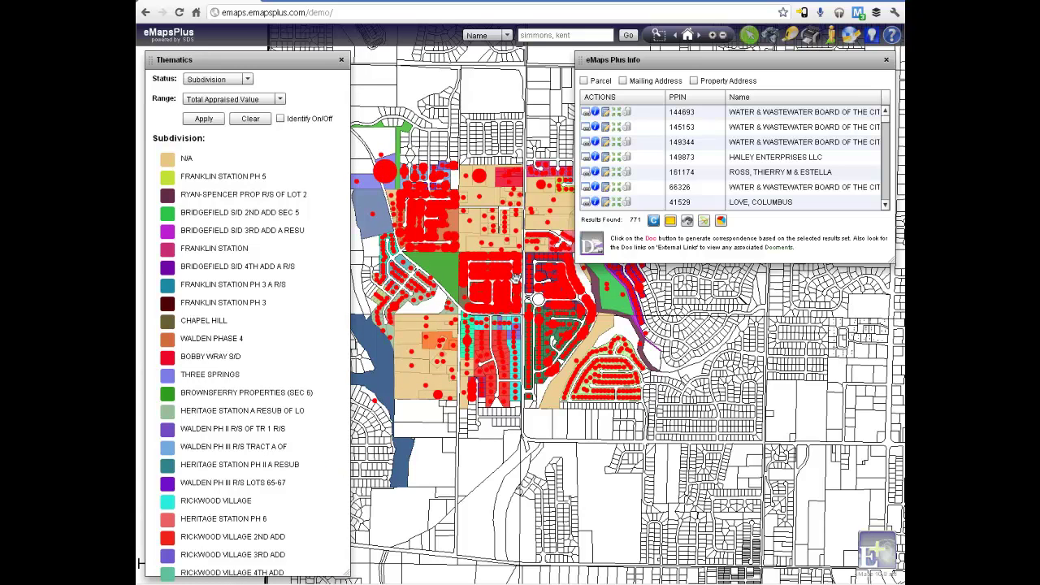
Zoom in on the neighbourhood and close the Thematics panel
scroll(509, 270, up, 1)
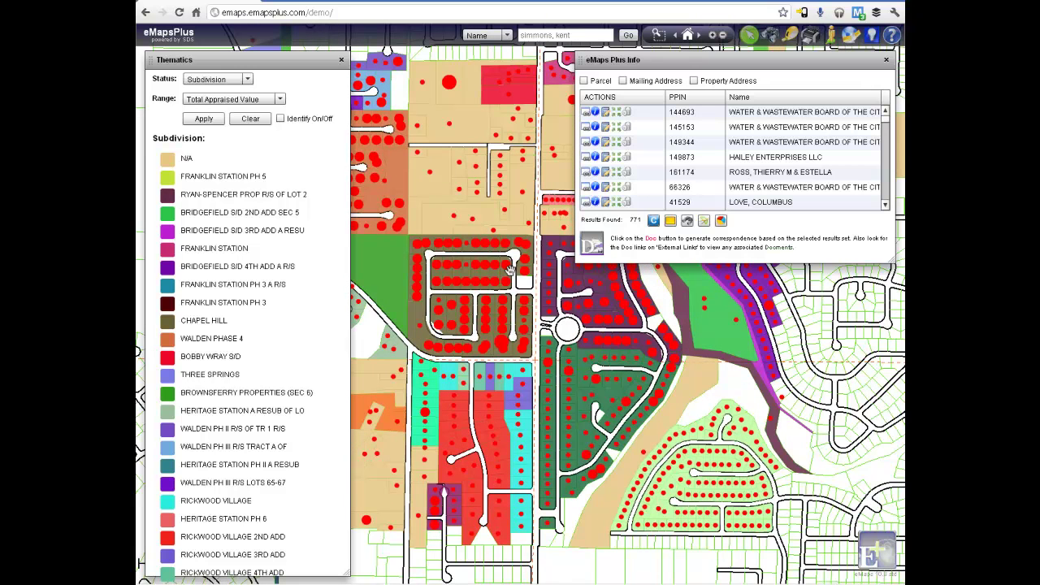
scroll(508, 269, up, 1)
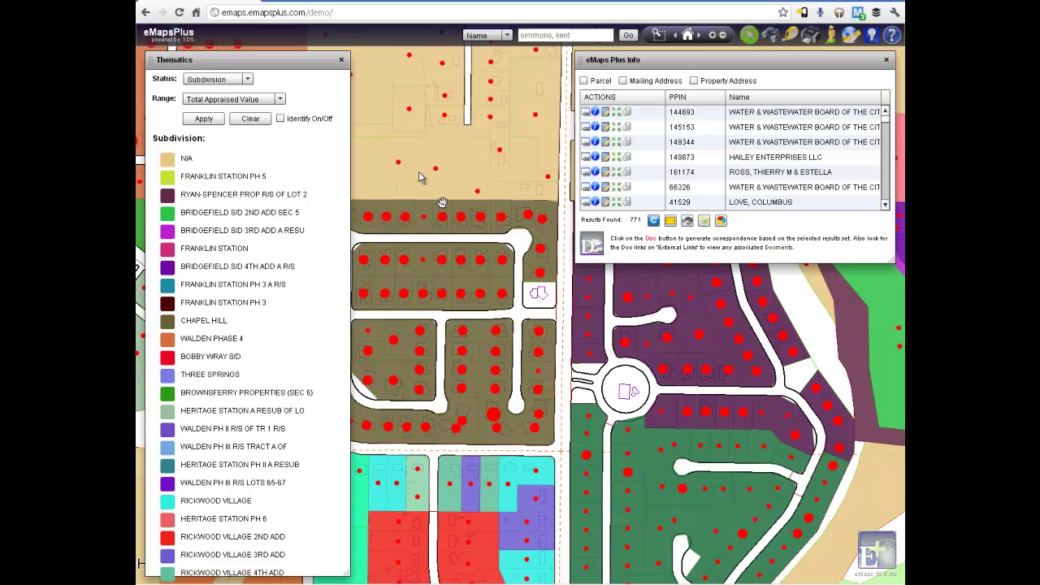
click(342, 61)
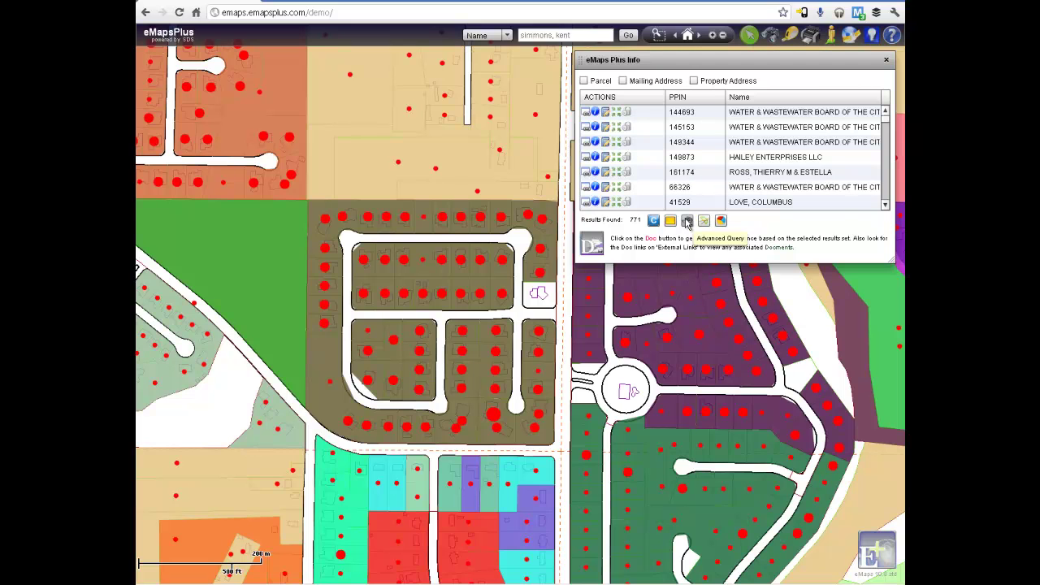
Run an Advanced Query of Year Built > 2005 on existing results, leaving 279 parcels
click(687, 221)
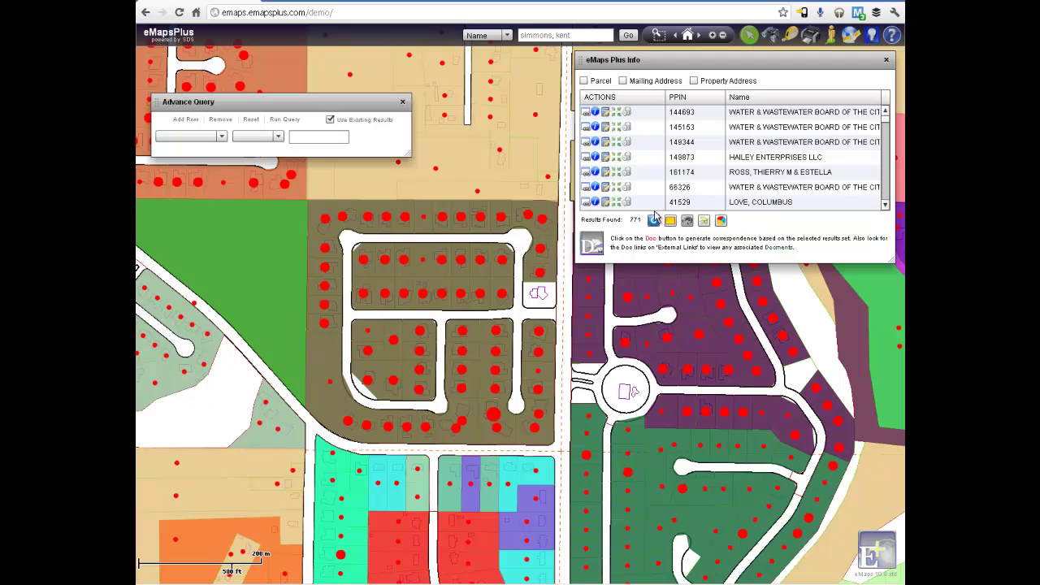
click(222, 137)
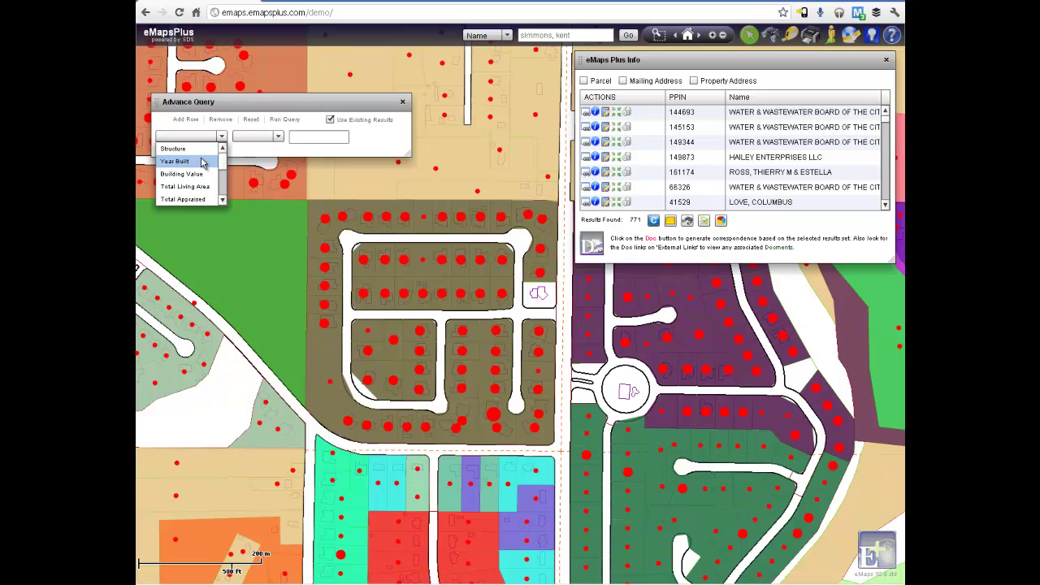
click(202, 163)
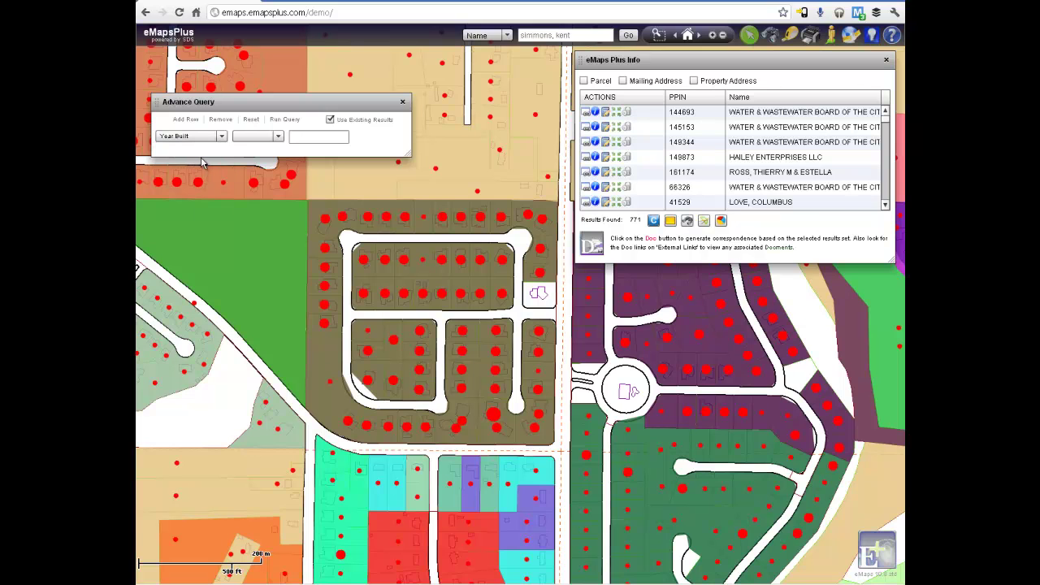
click(278, 137)
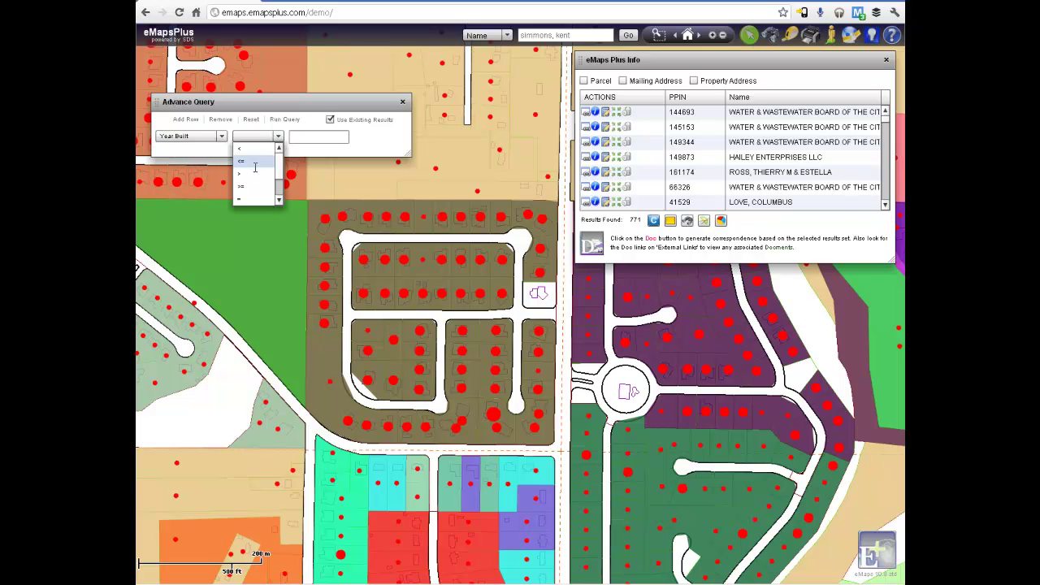
click(244, 173)
click(294, 137)
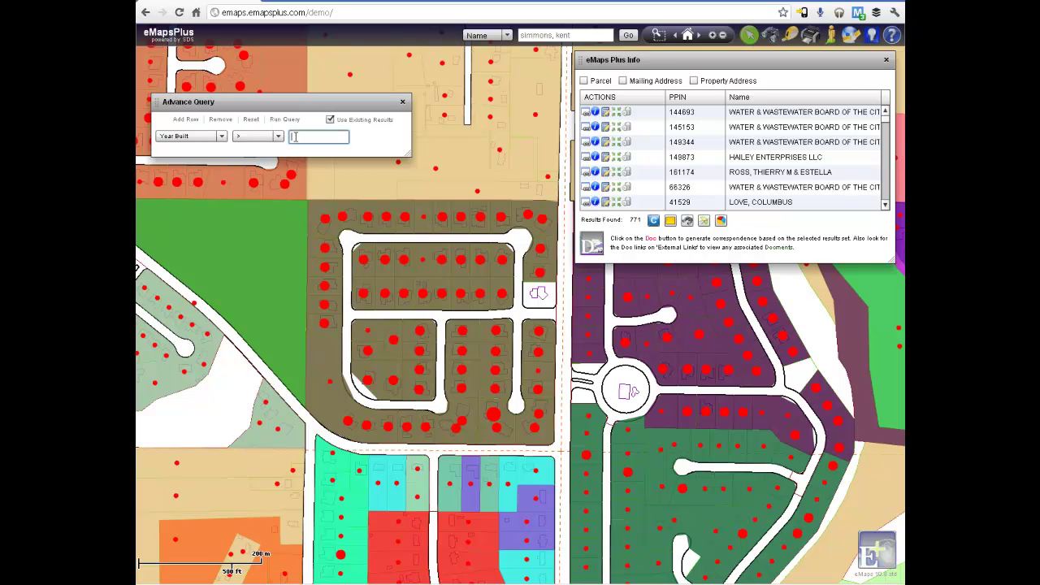
text(2005)
click(280, 119)
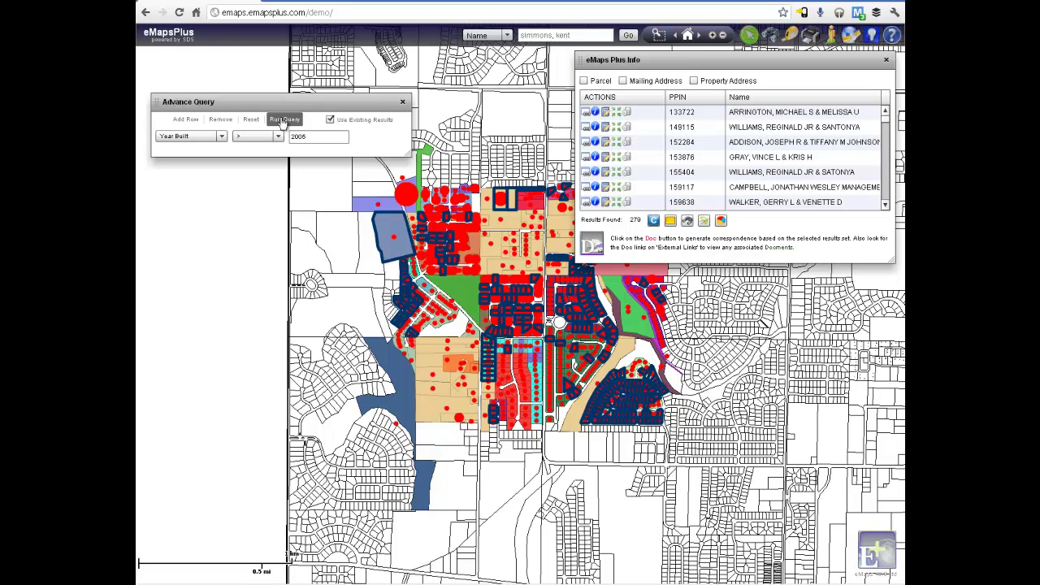
Add a second query condition: Total Appraised > 350000
click(186, 119)
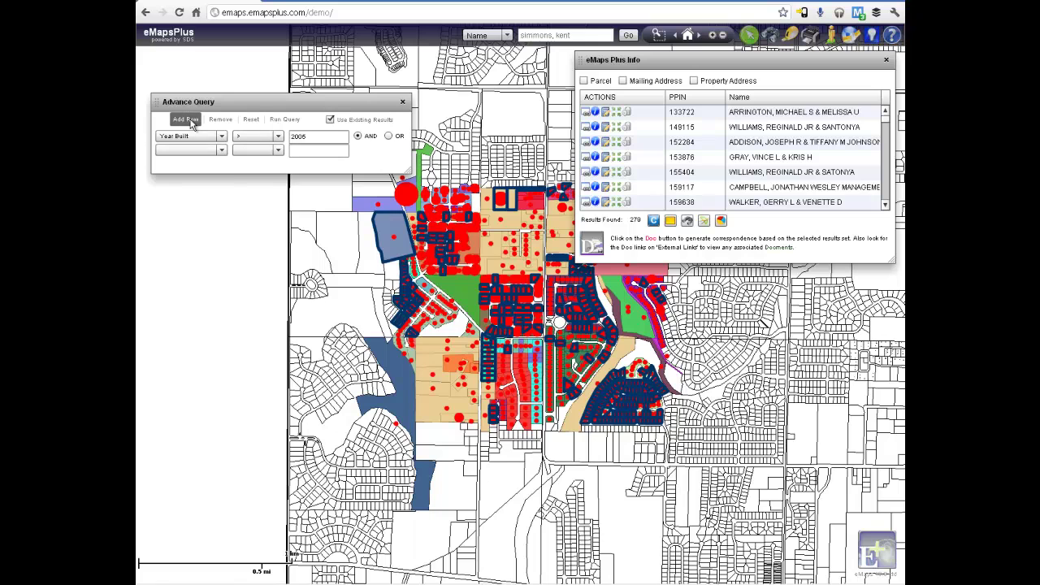
click(222, 150)
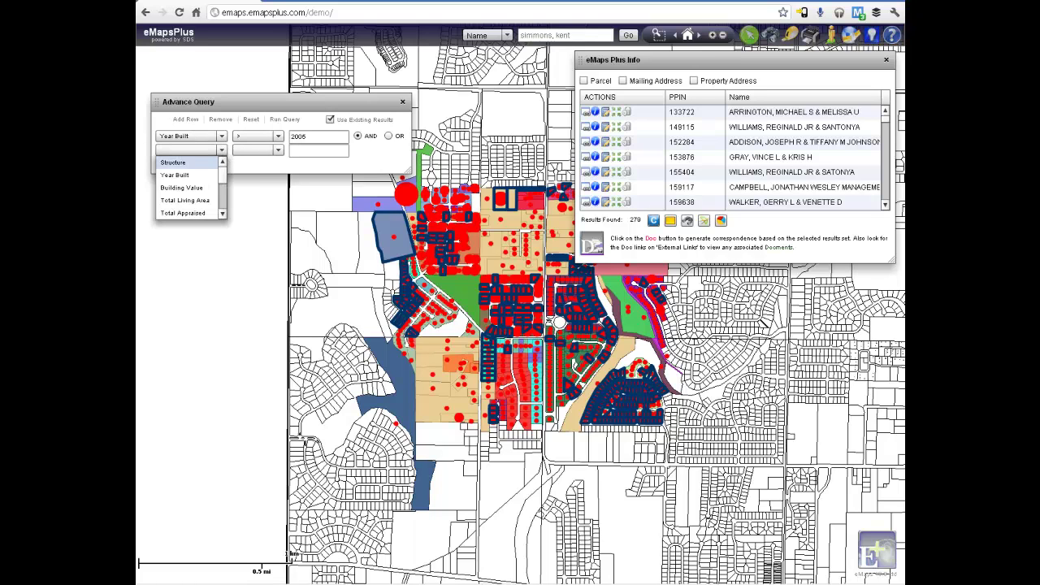
click(185, 212)
click(269, 151)
click(240, 187)
click(297, 151)
text(350000)
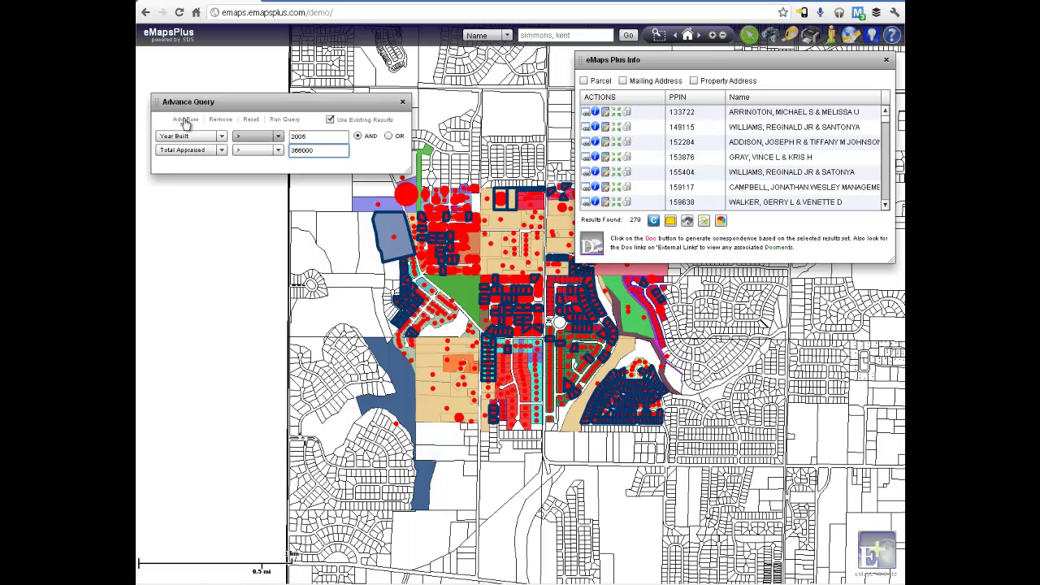
Add a Total Living Area > 4600 condition and run the query, leaving 26 parcels
click(186, 119)
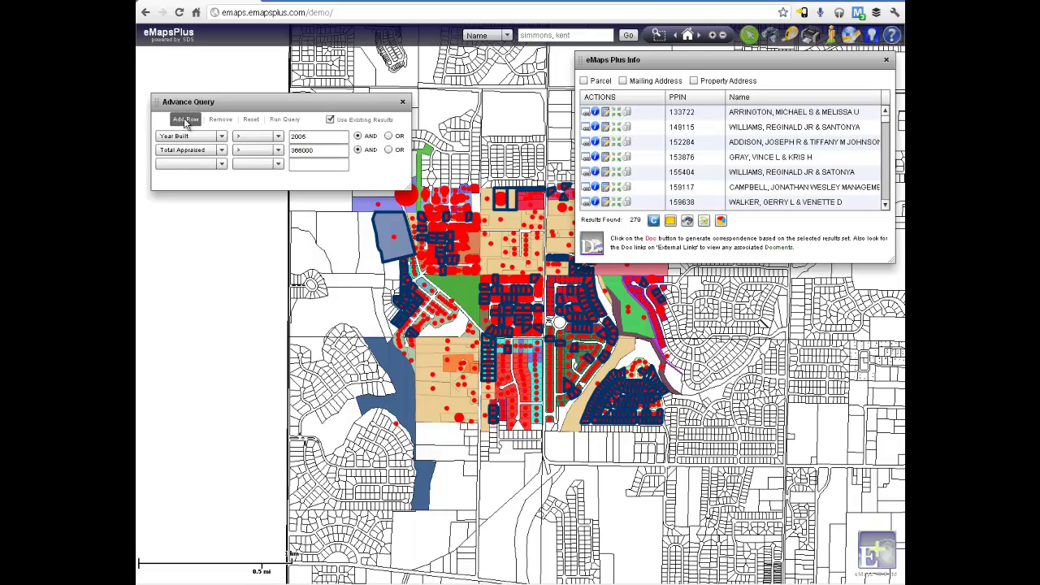
click(221, 165)
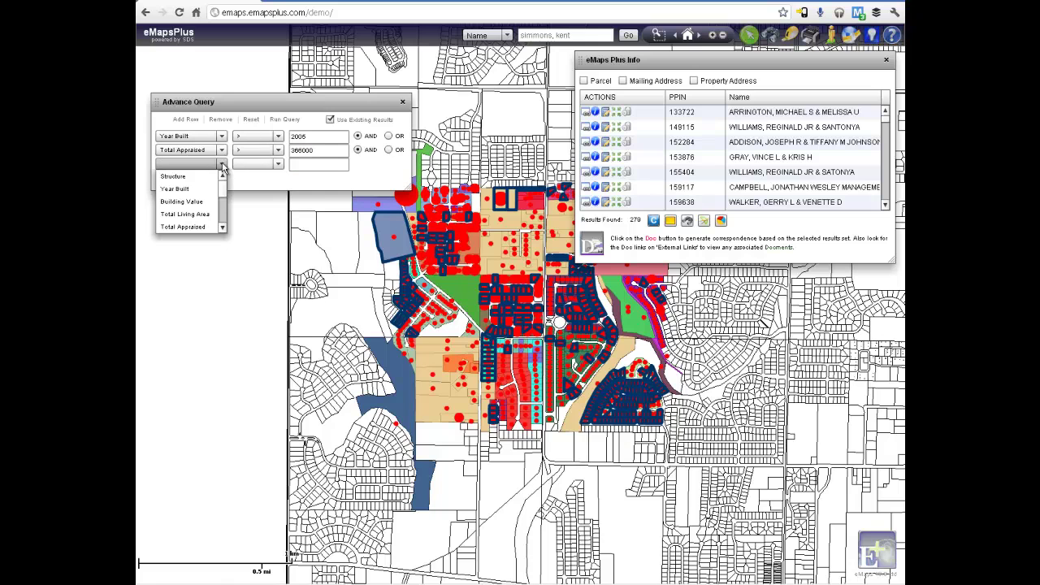
click(204, 215)
click(278, 166)
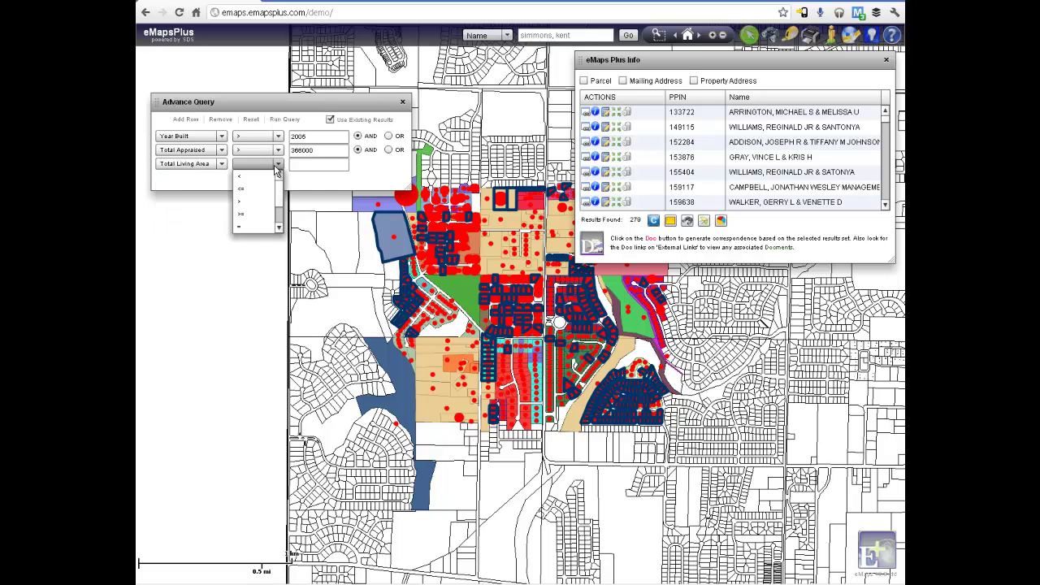
click(244, 200)
click(307, 163)
text(4600)
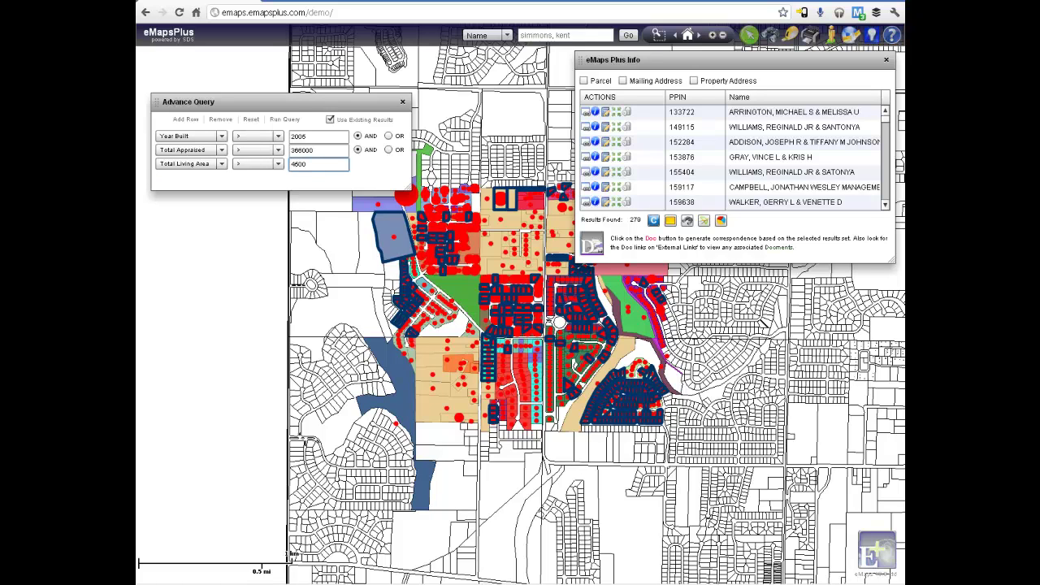
click(285, 120)
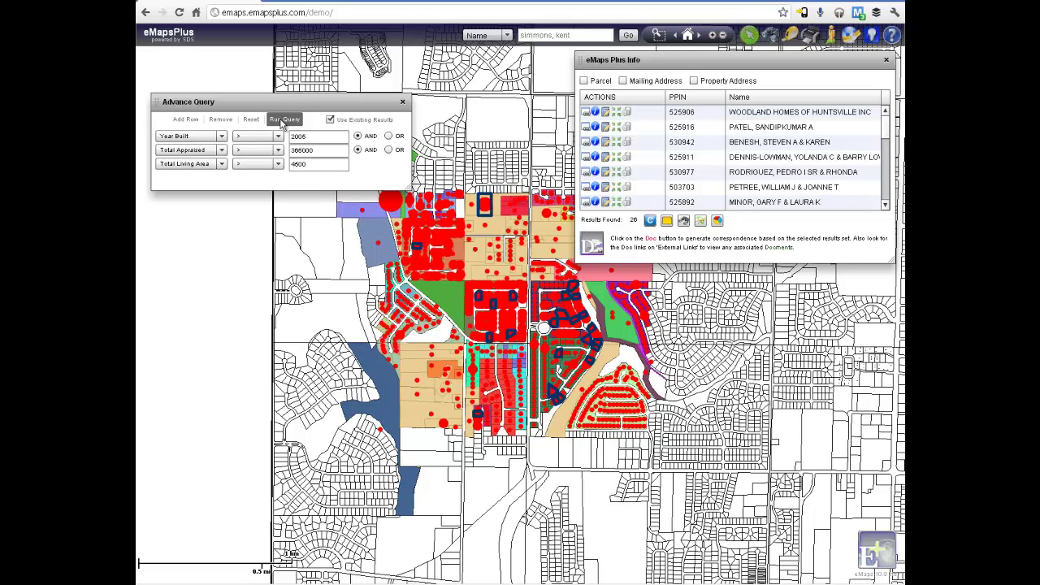
Generate Word mailing labels for the 26 parcels and clear the subdivision thematic colouring
click(402, 103)
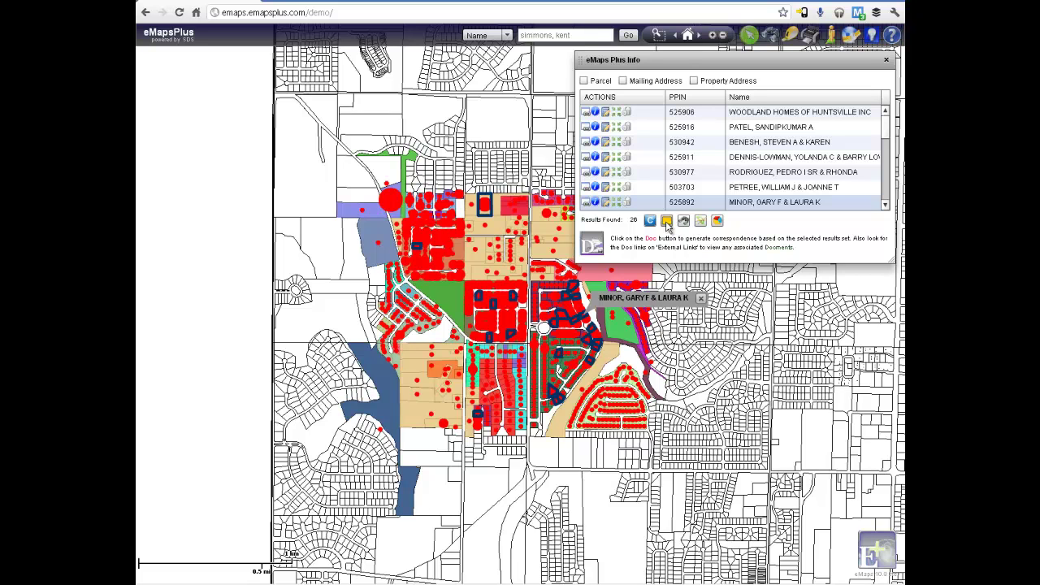
click(668, 222)
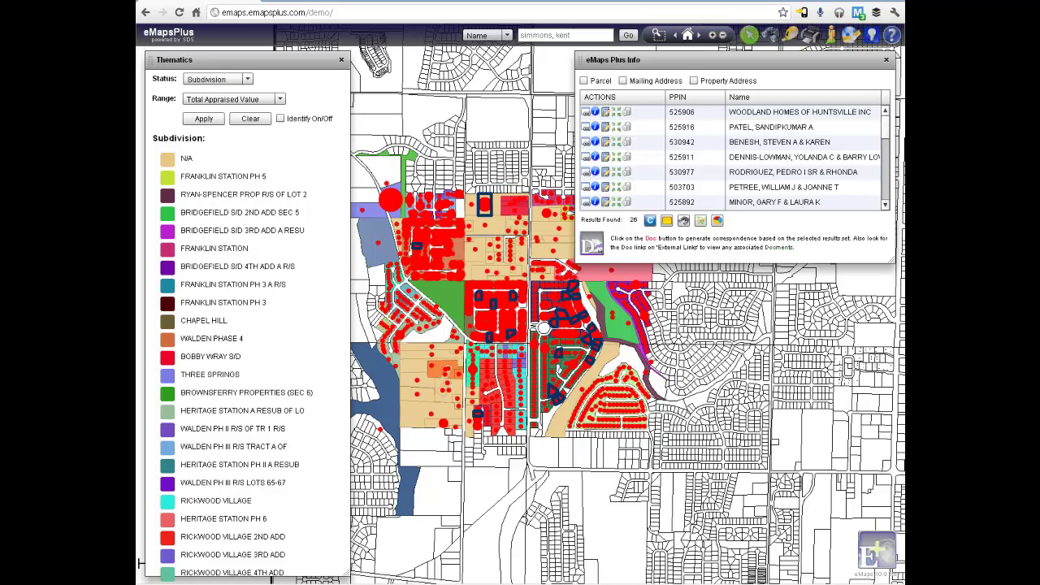
click(251, 119)
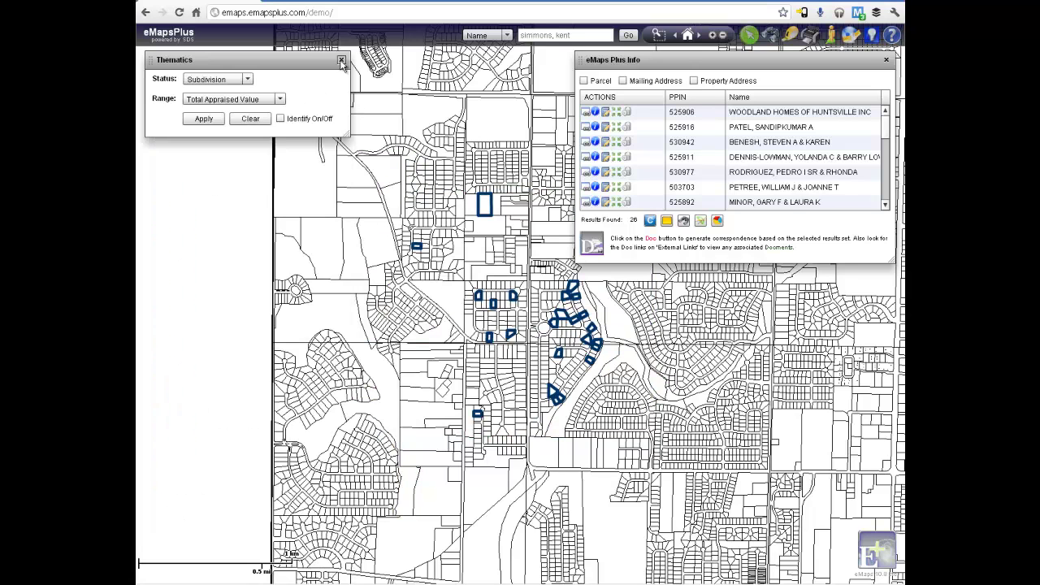
Clear the parcel results and zoom to the searched owner's parcel 28.022
click(342, 61)
click(650, 220)
click(885, 59)
click(628, 36)
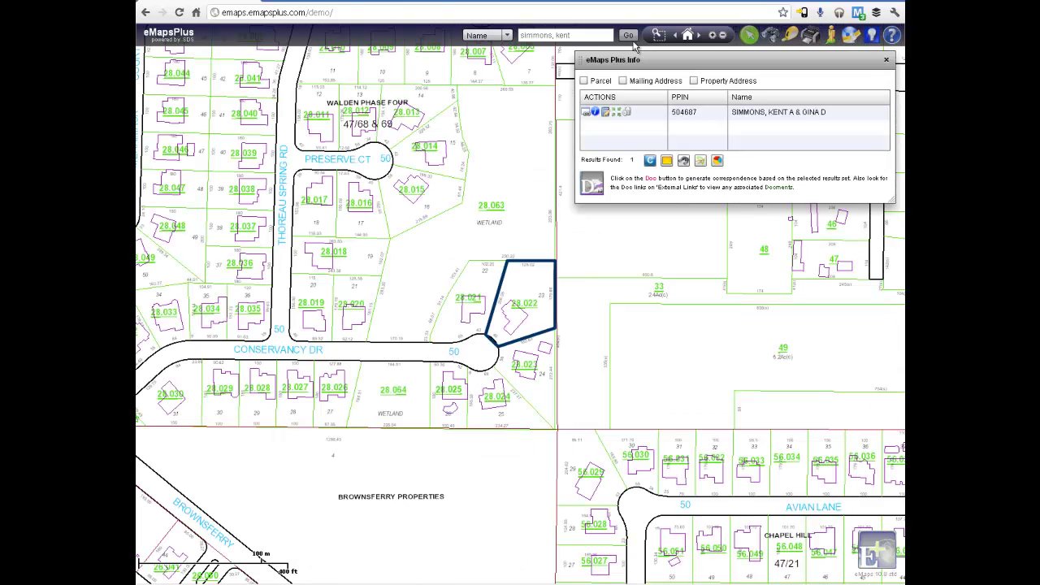
click(886, 61)
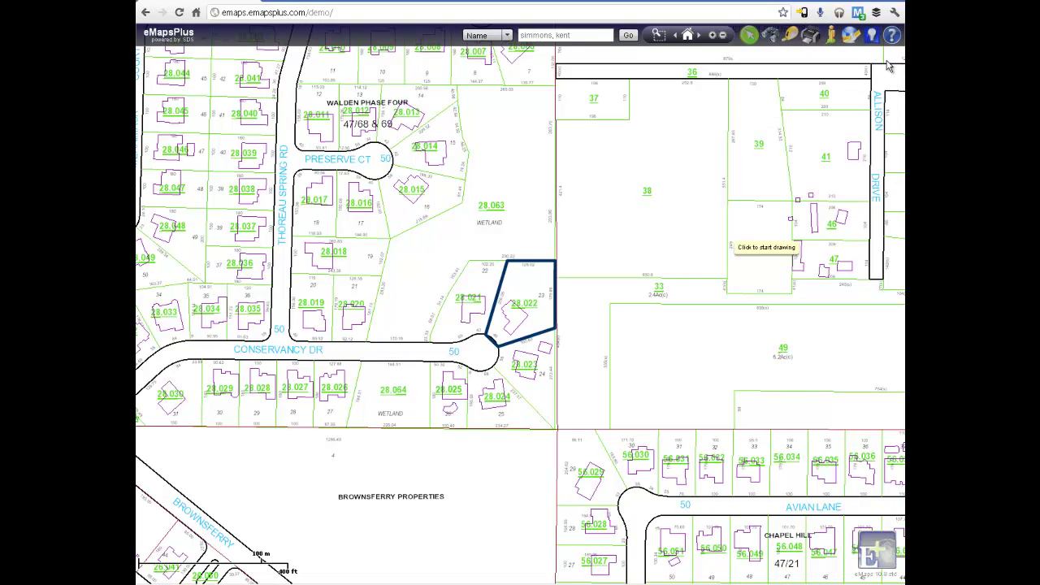
Measure parcel 28.022's cul-de-sac frontage as a 49.3-foot line, then switch to acre area measuring
click(793, 37)
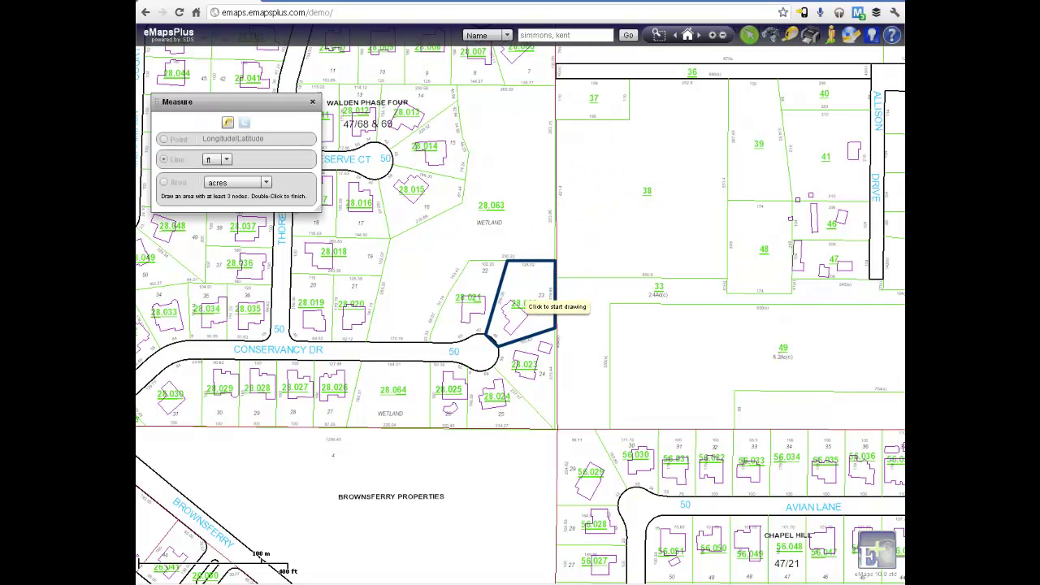
scroll(524, 295, up, 1)
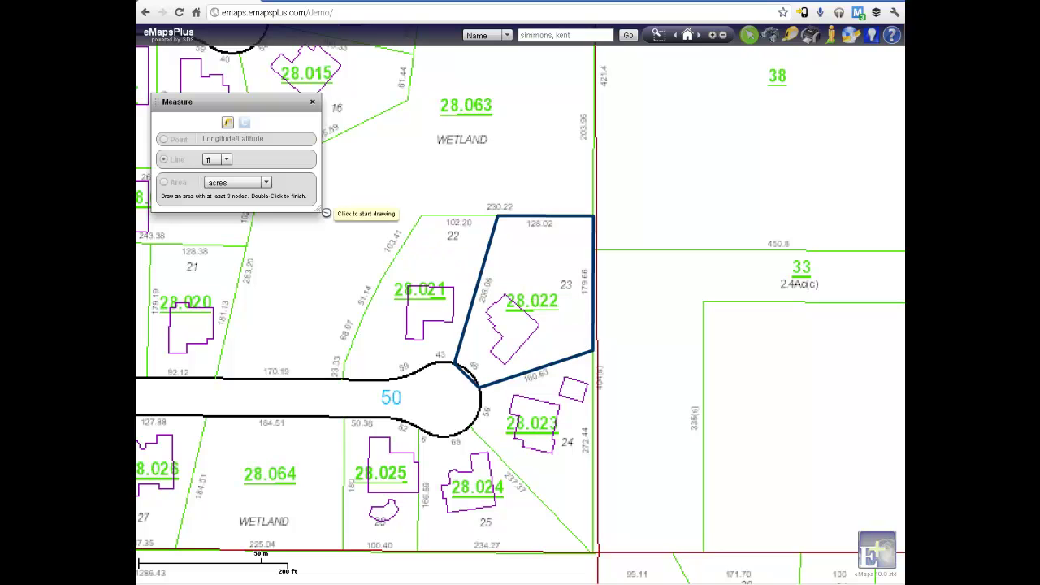
click(228, 124)
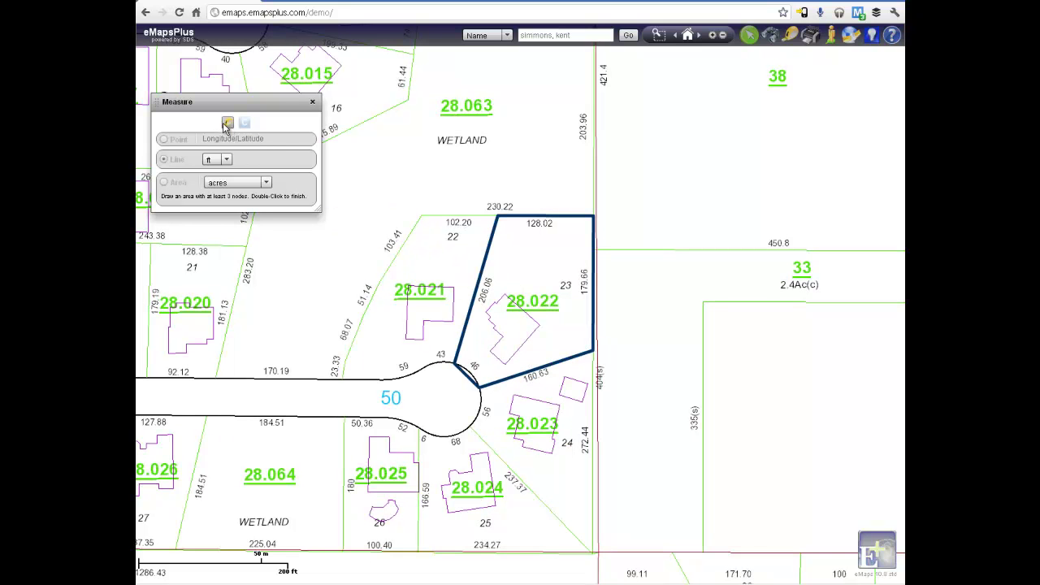
click(163, 160)
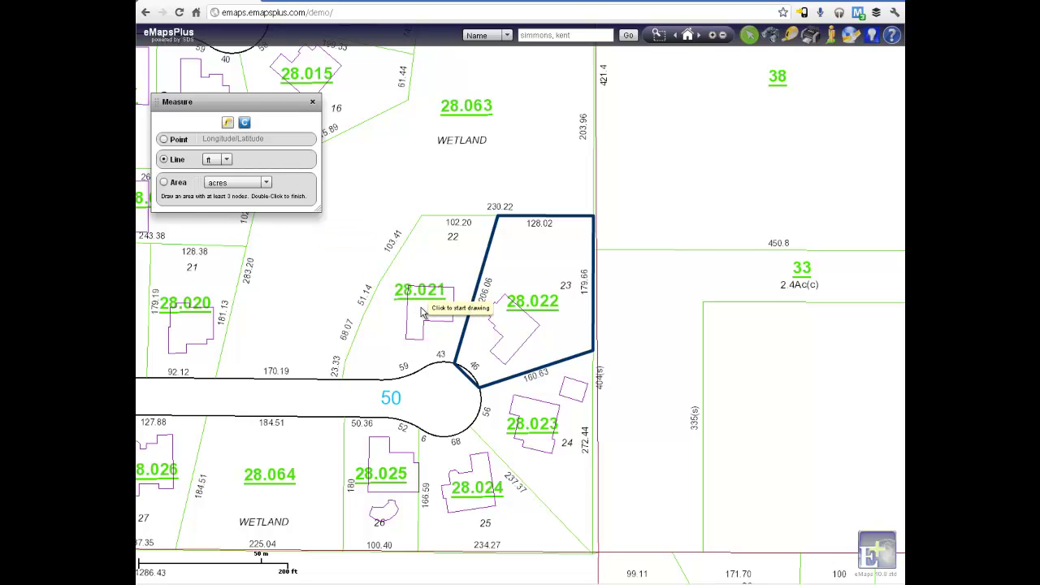
click(495, 358)
double_click(468, 379)
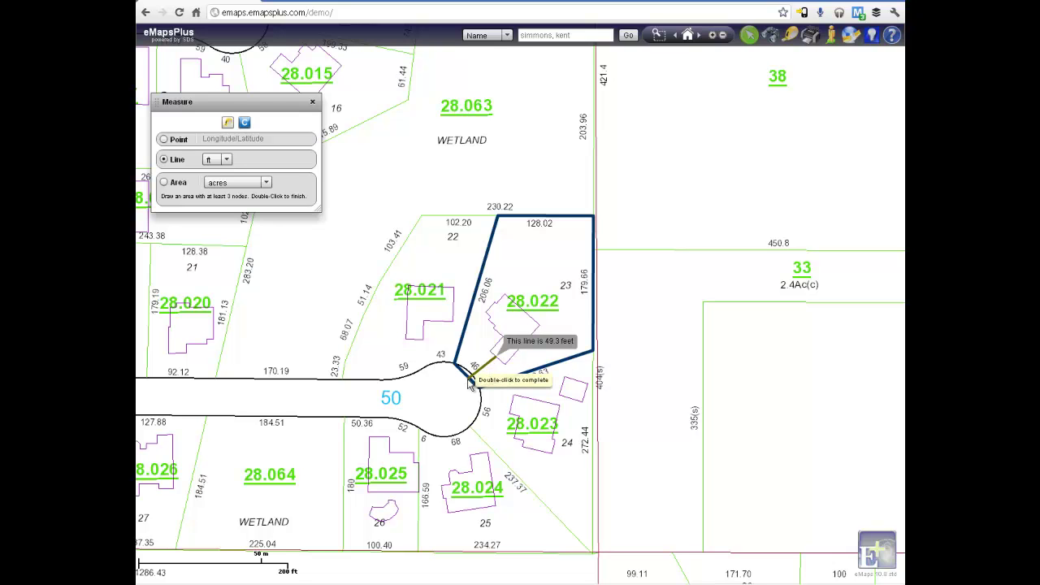
click(164, 183)
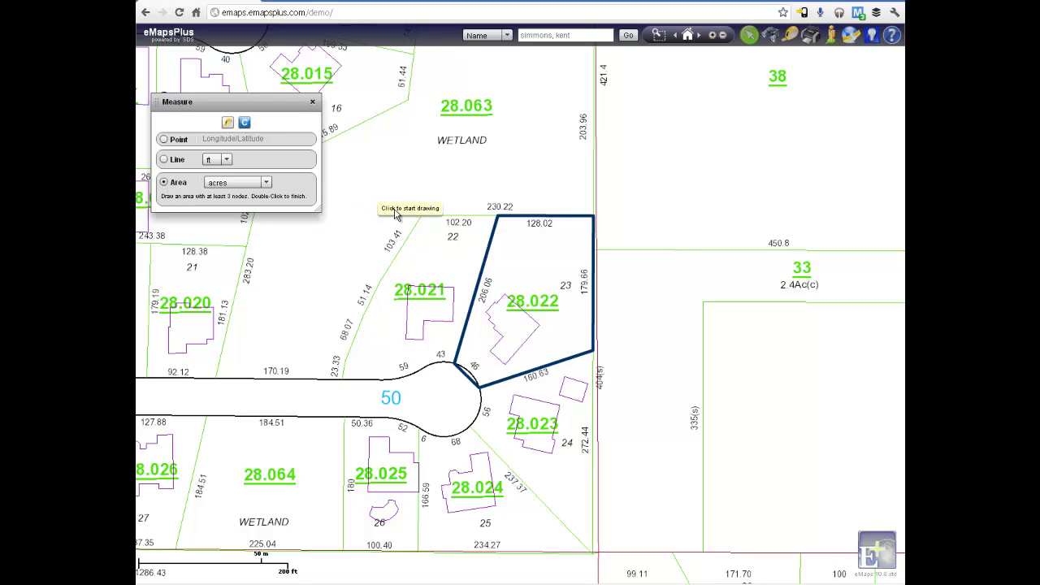
Trace parcel 28.022's four corners to measure 0.71 acres, then clear and close Measure
click(499, 218)
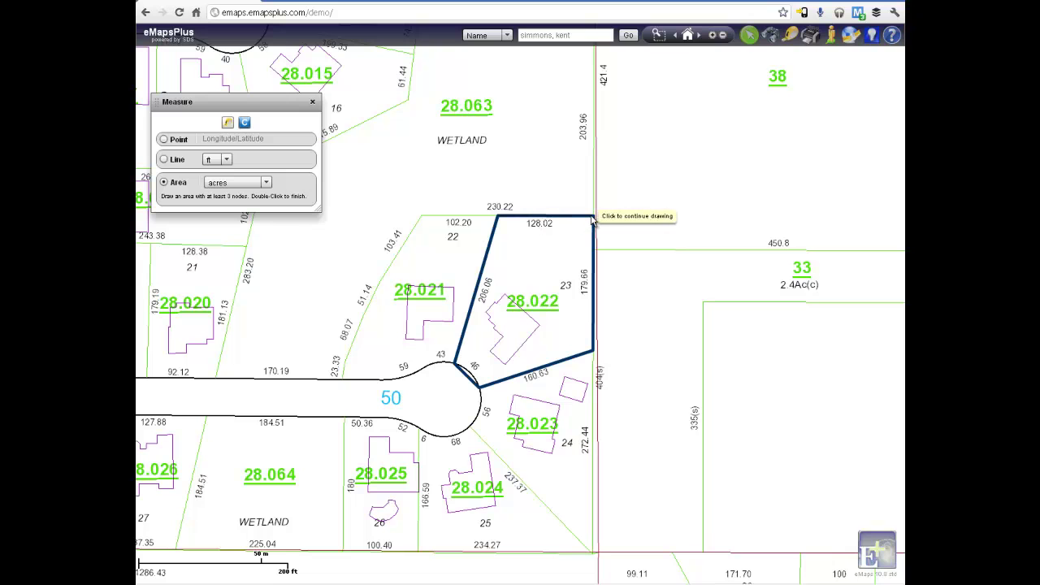
click(592, 217)
click(593, 351)
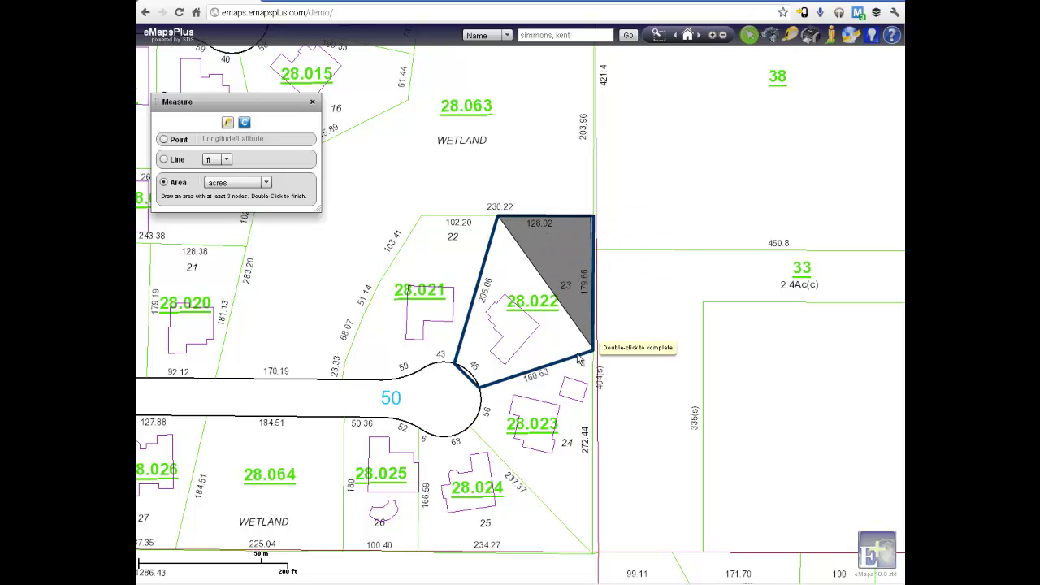
click(456, 362)
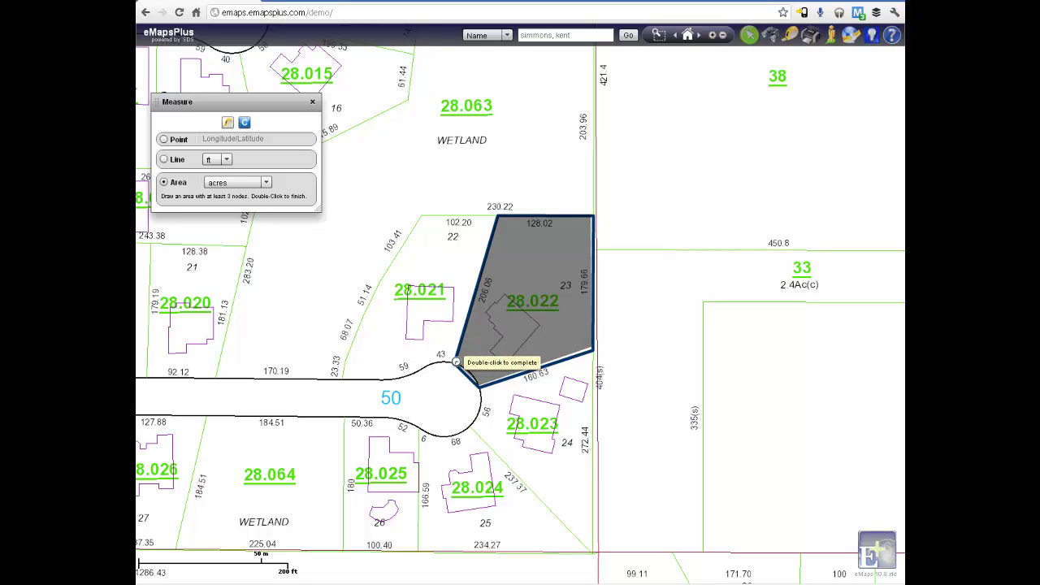
double_click(456, 361)
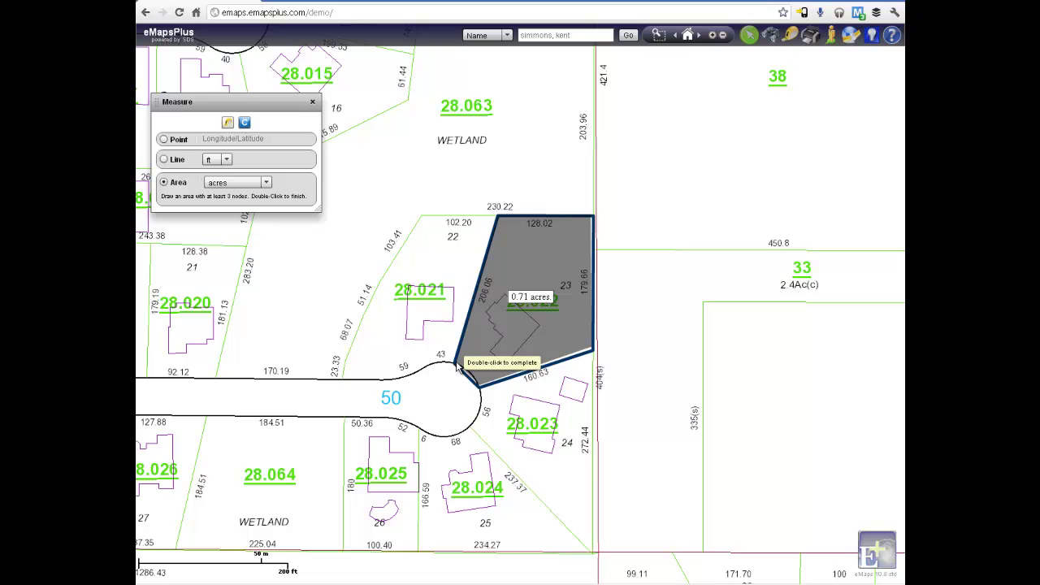
click(246, 123)
click(312, 102)
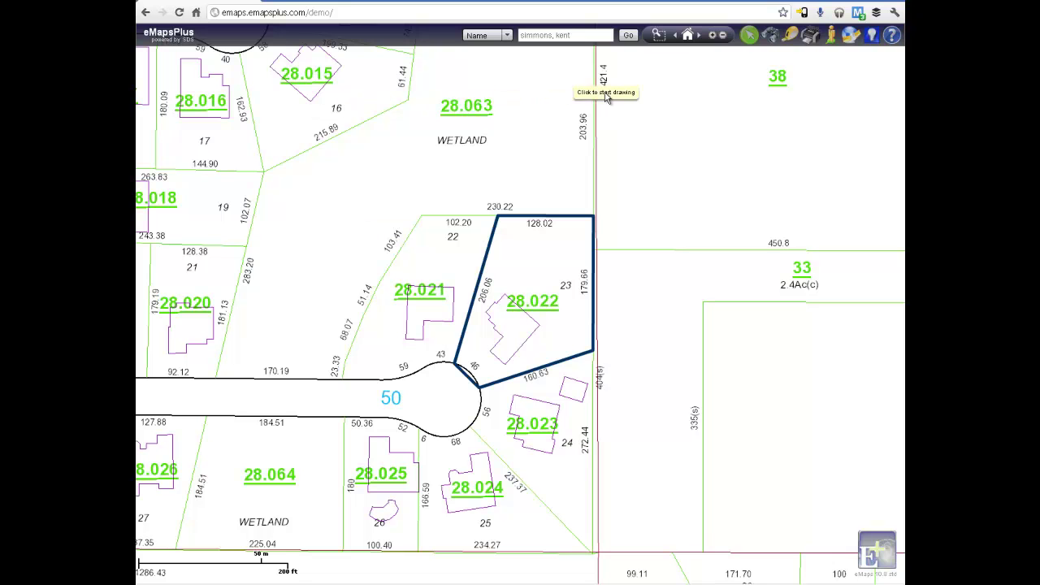
Produce a portrait print preview of parcel 28.022, close printing, and bring up the Layer Manager
click(811, 36)
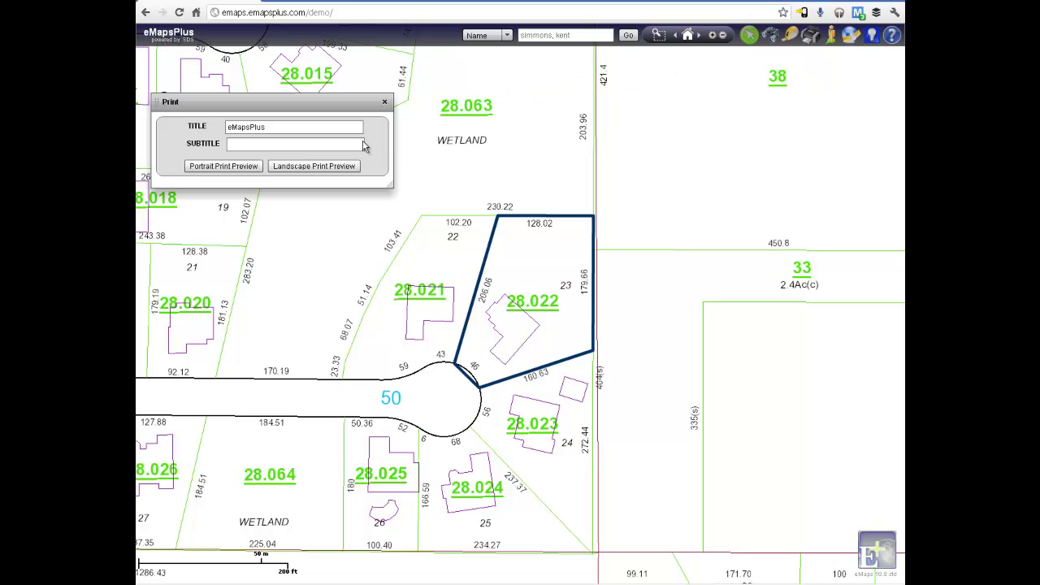
click(244, 167)
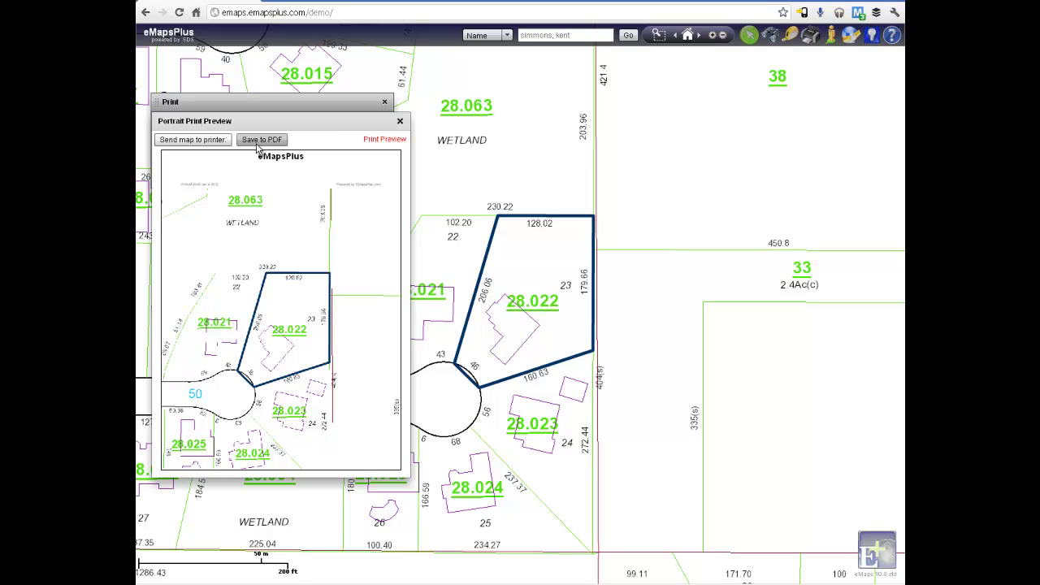
click(400, 122)
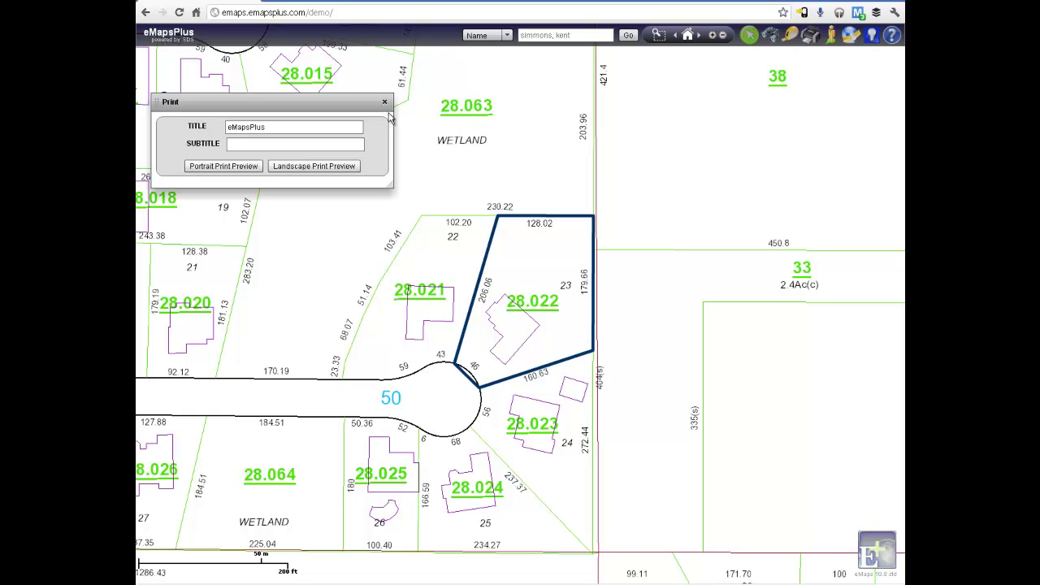
click(385, 104)
click(850, 34)
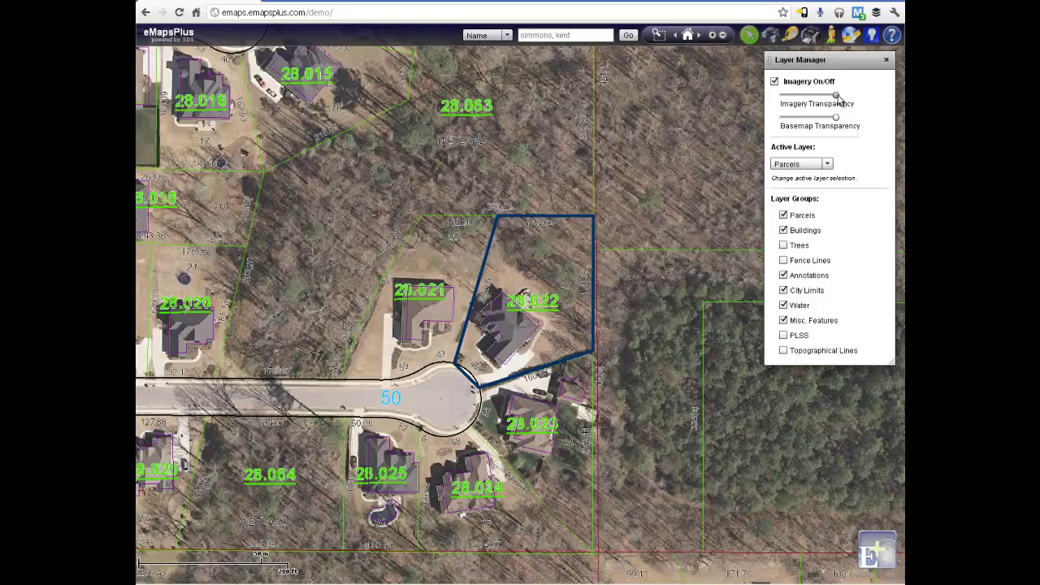
Adjust the Imagery transparency, switch Imagery off, and close the Layer Manager
drag(838, 97, 845, 95)
click(775, 82)
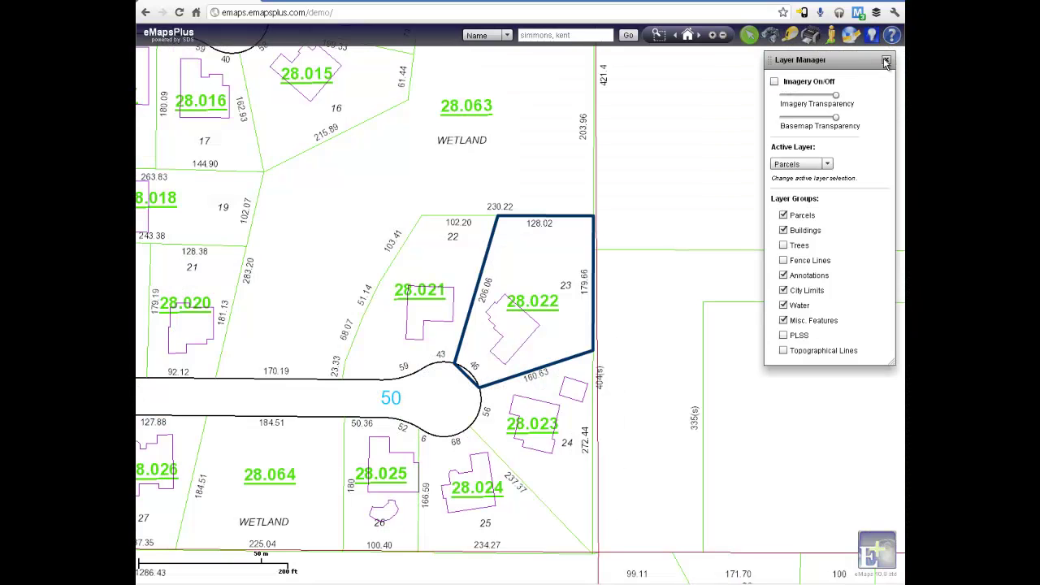
click(885, 60)
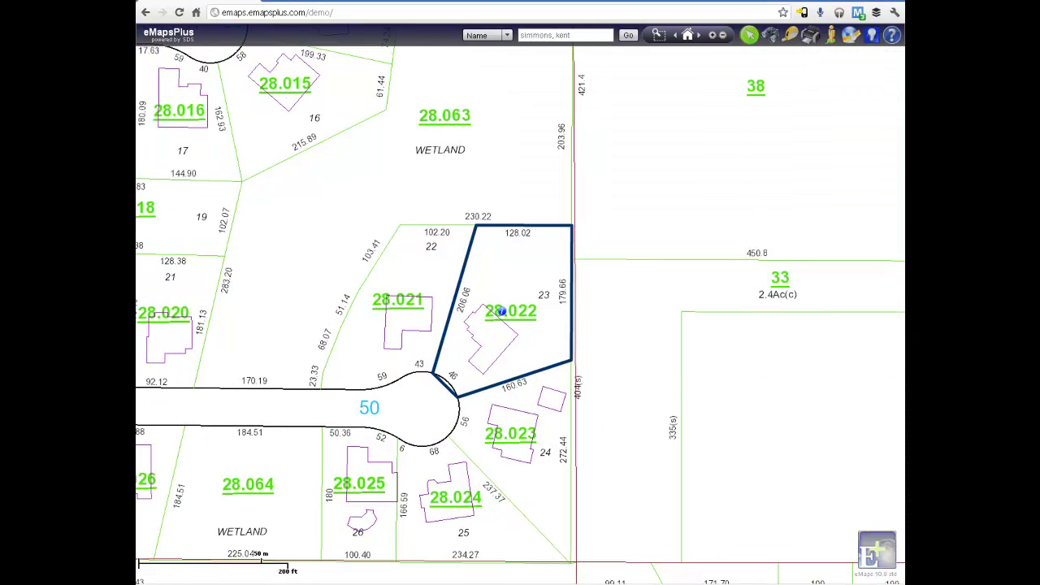
Rectangle-select the parcels around the cul-de-sac, then close the results list
click(749, 35)
drag(366, 328, 510, 481)
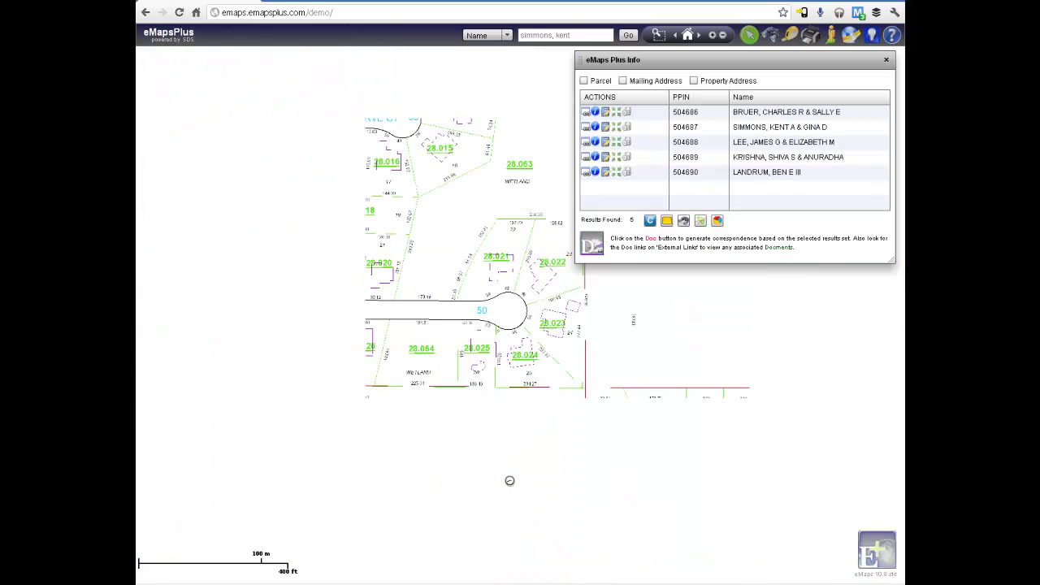
click(887, 61)
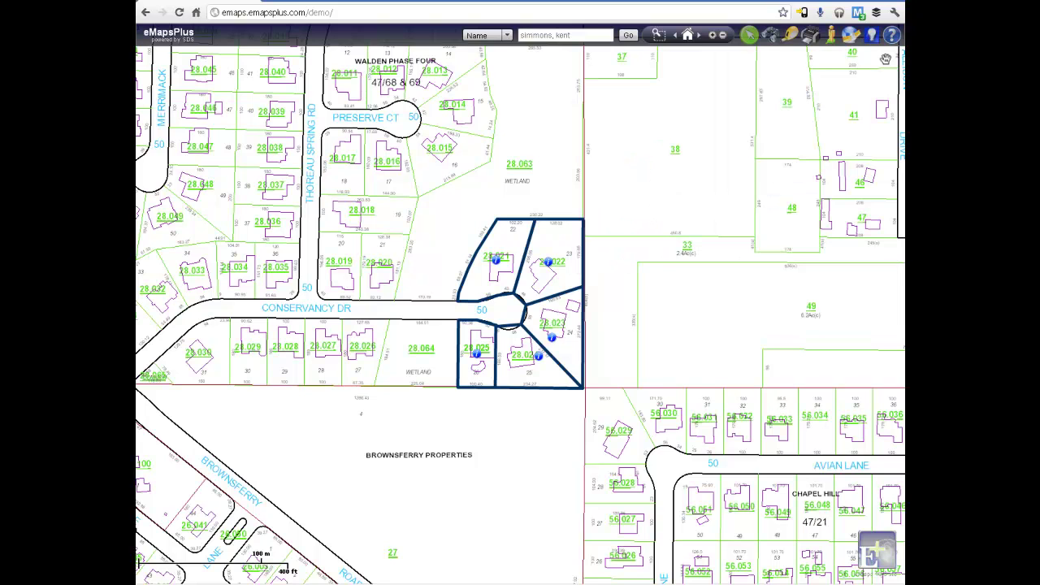
Select parcels within a 150 ft buffer of a single point in the cul-de-sac
click(749, 35)
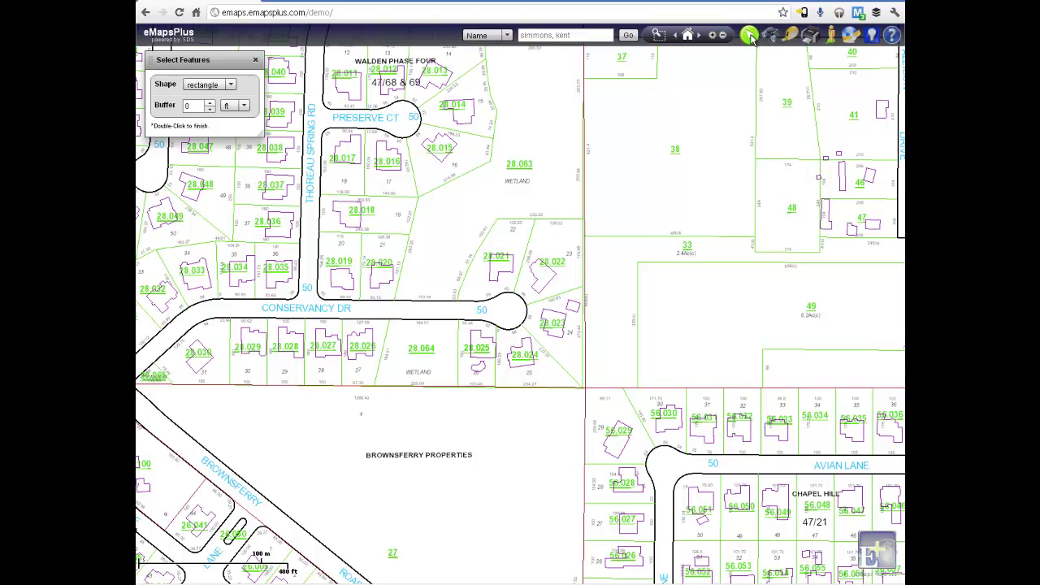
click(231, 87)
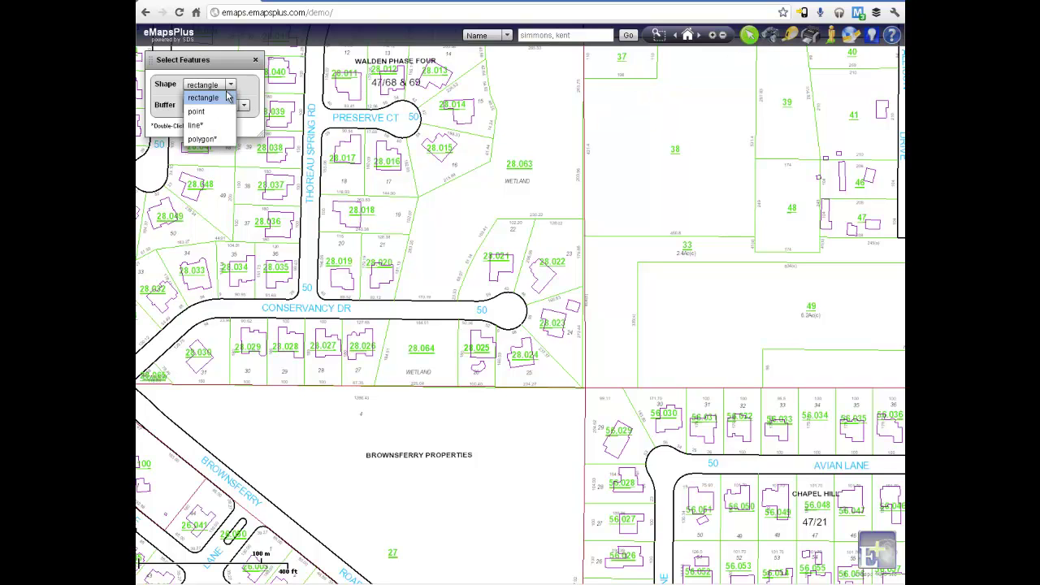
click(214, 112)
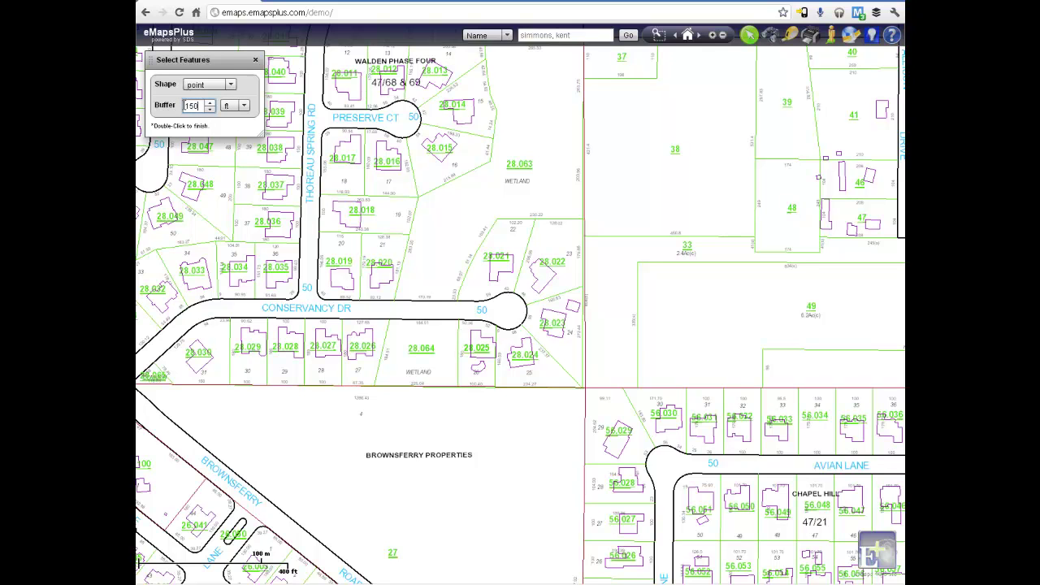
click(514, 309)
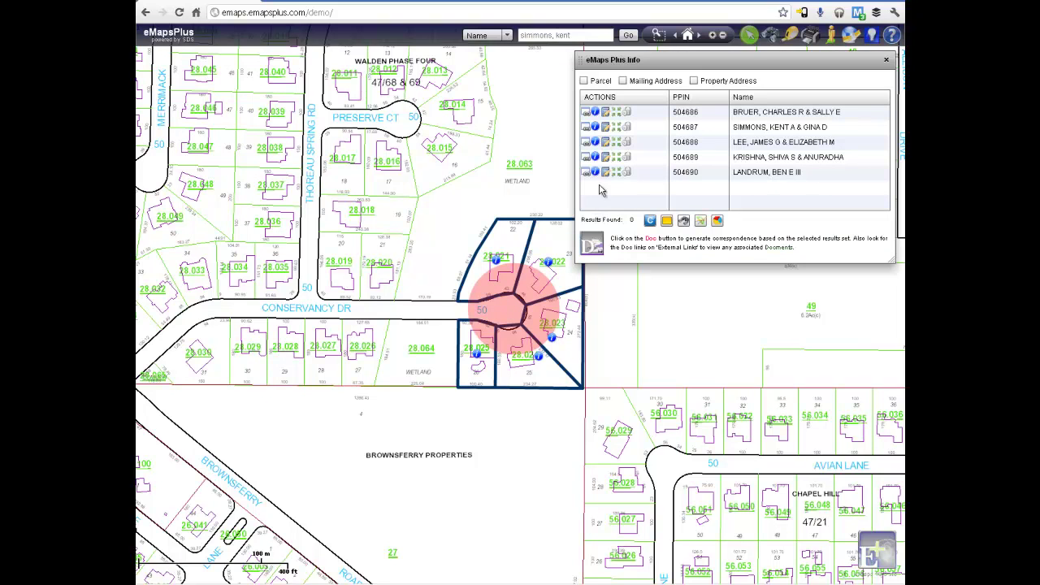
mouse_move(609, 179)
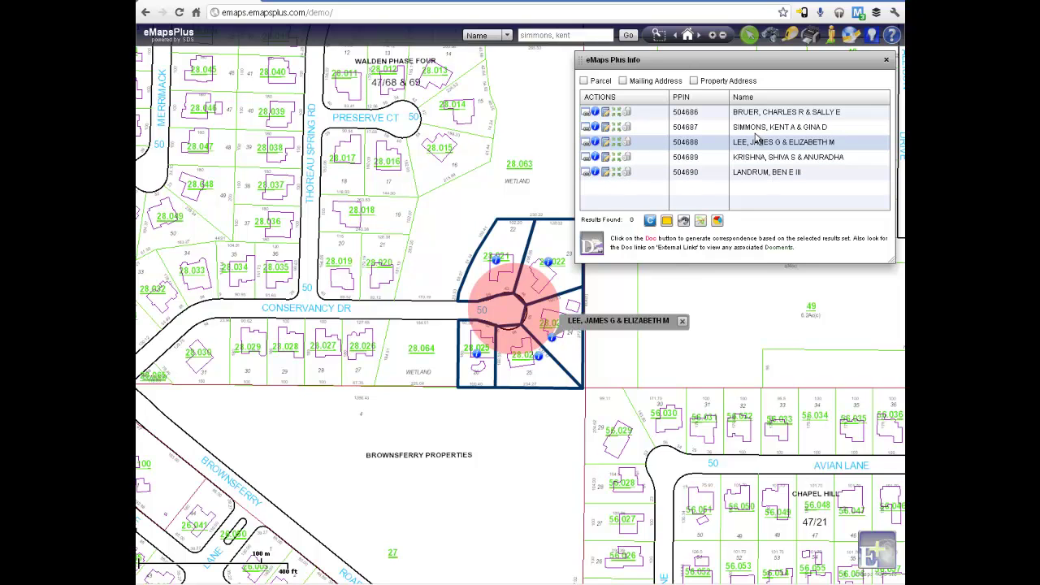
Close the selection results and open Street View on the Conservancy Dr cul-de-sac
click(886, 61)
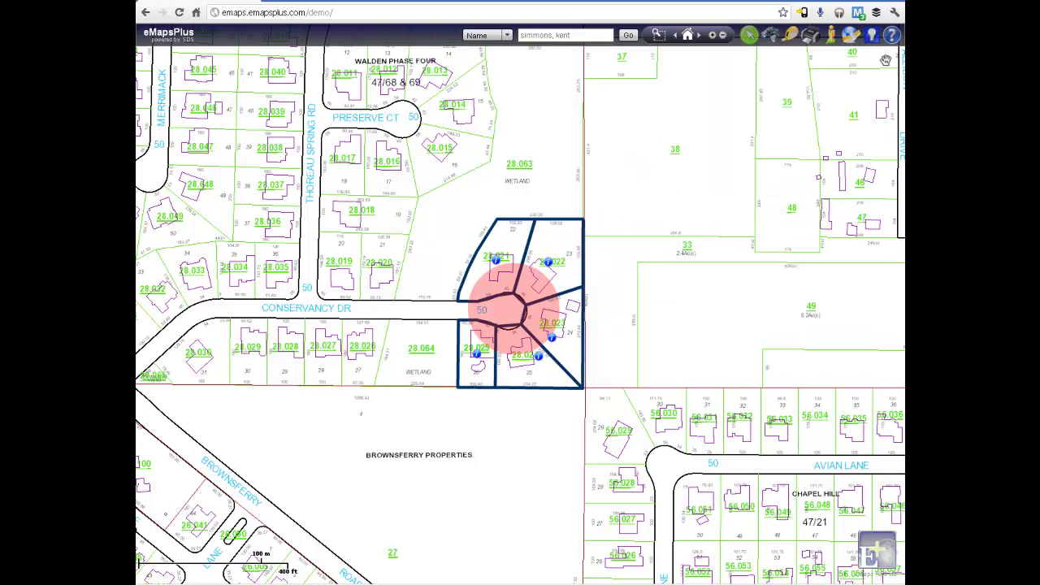
click(832, 36)
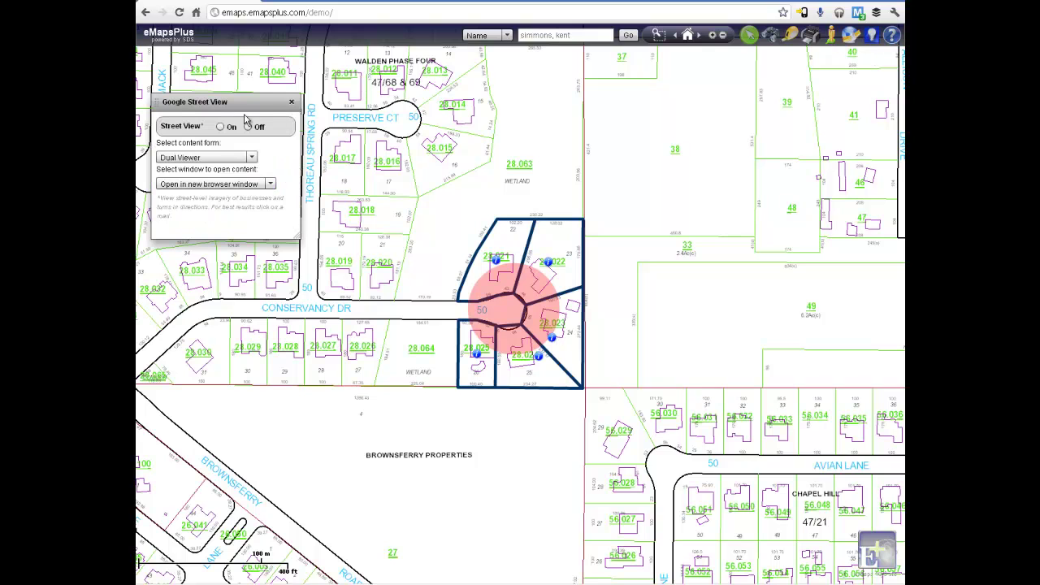
click(221, 127)
click(513, 307)
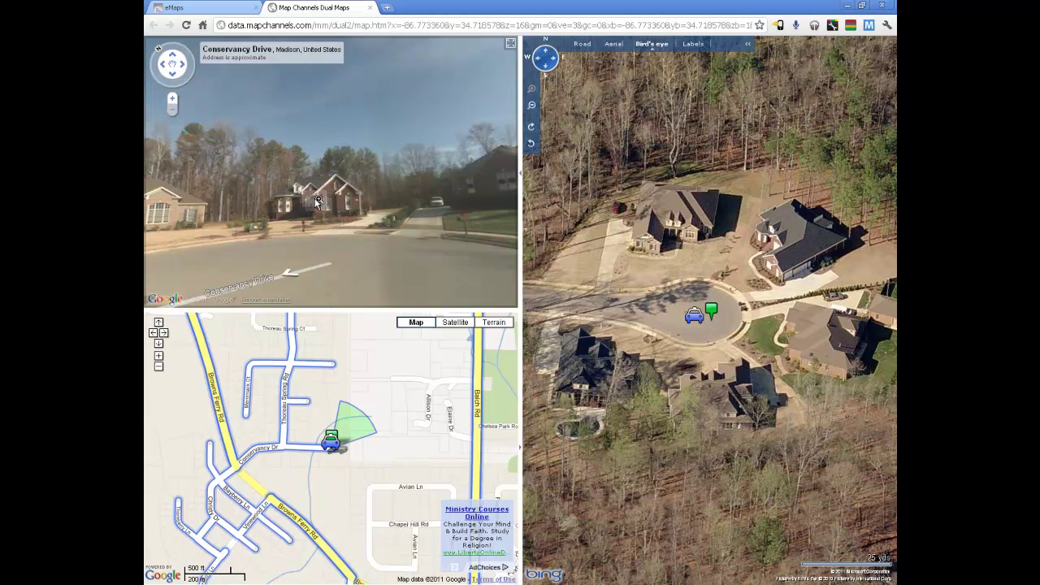
Rotate the Street View panorama north and west, then advance up Conservancy Drive
click(439, 203)
drag(485, 204, 173, 201)
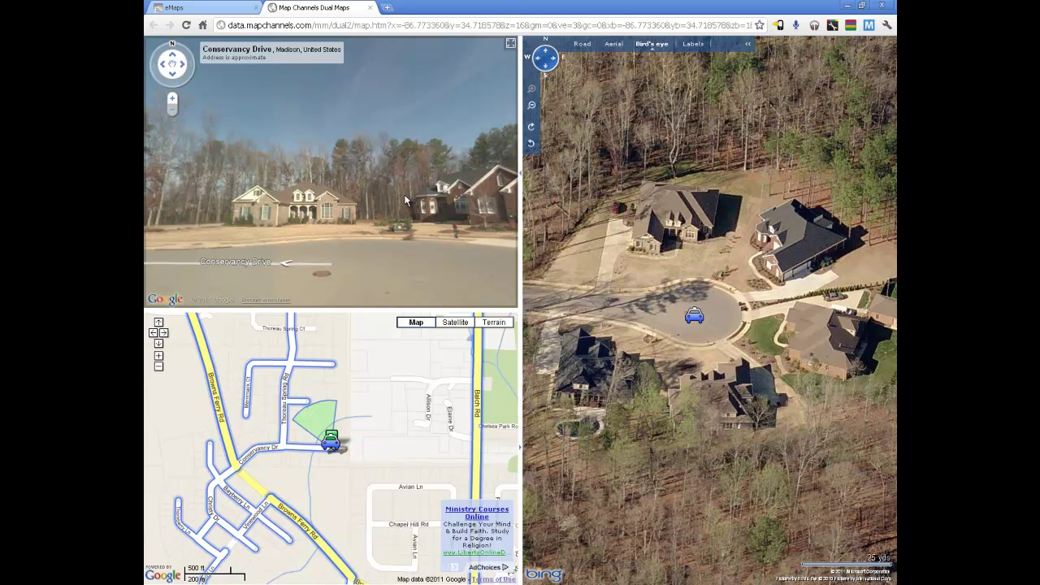
drag(406, 200, 489, 193)
click(490, 194)
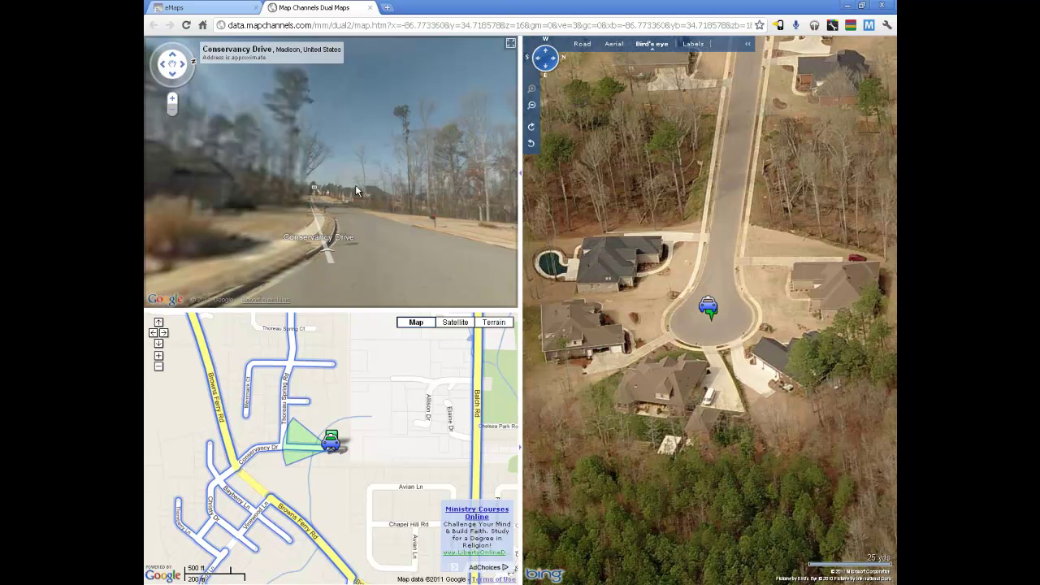
click(355, 185)
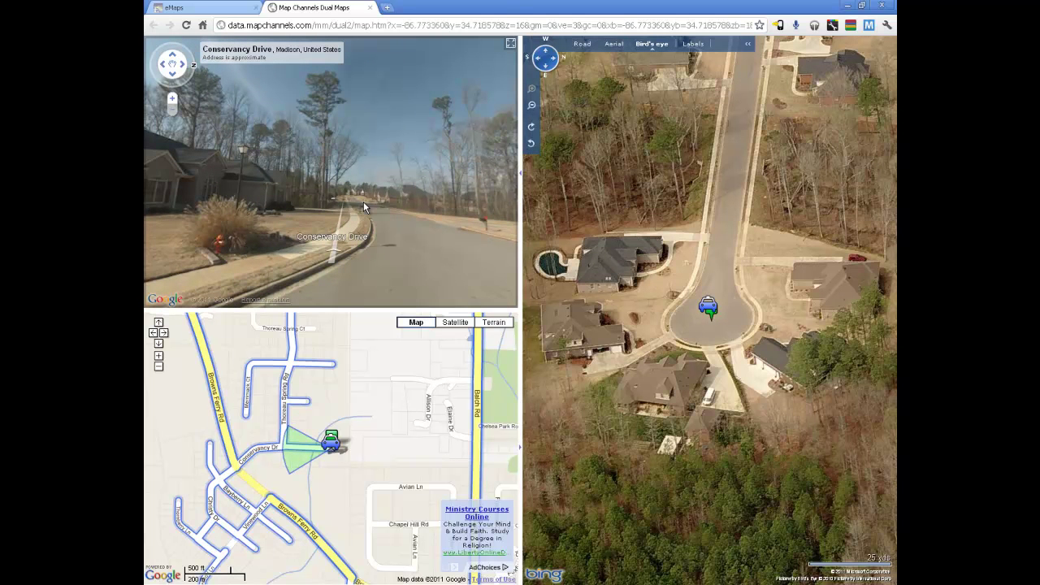
click(363, 201)
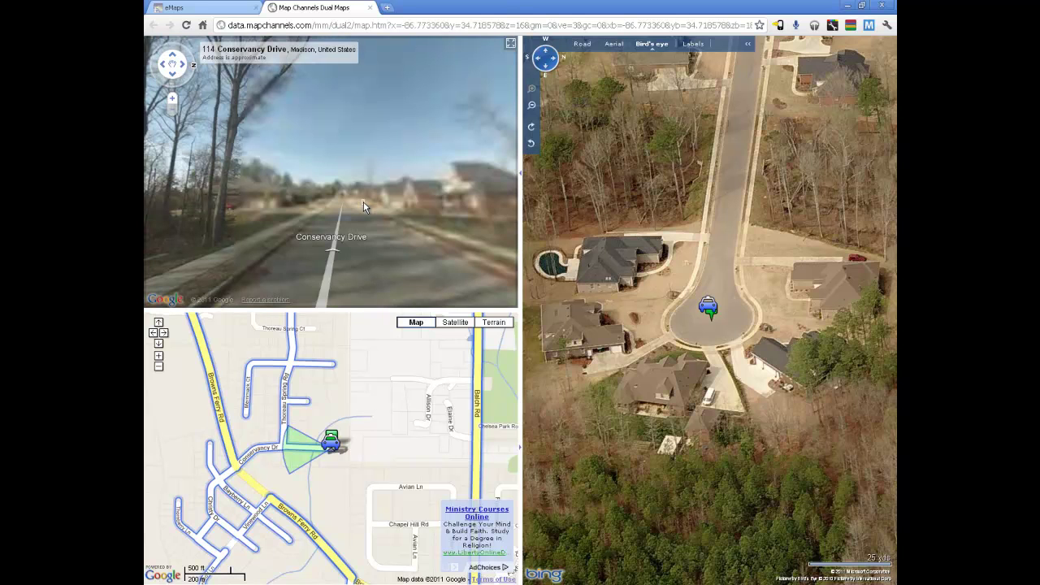
click(363, 201)
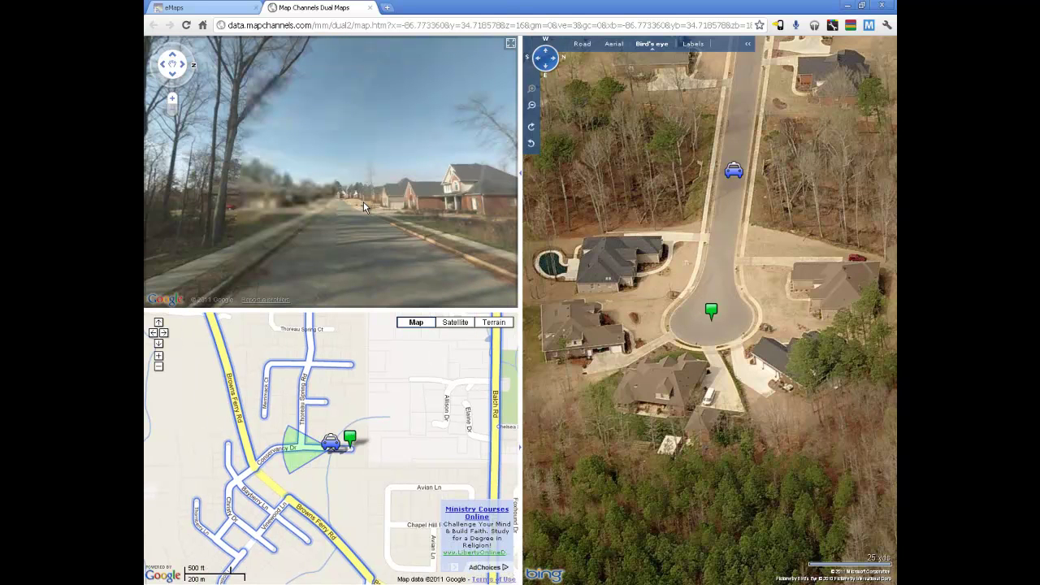